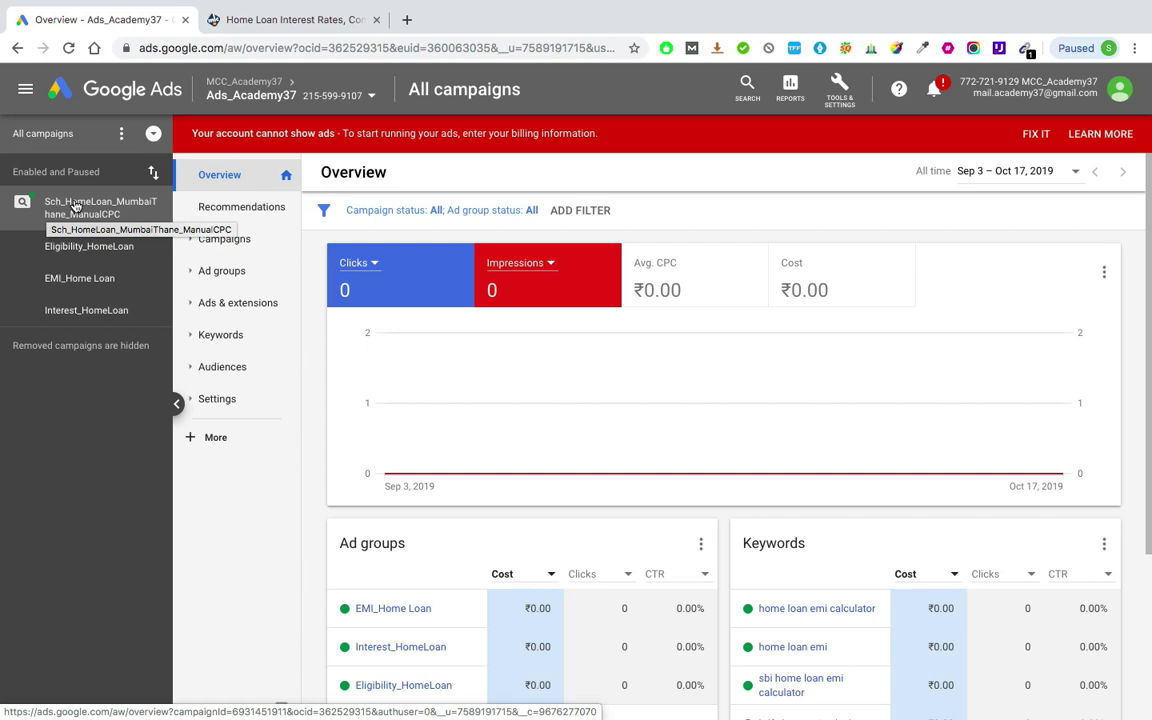
- Open the search keywords of the Sch_HomeLoan_MumbaiThane_ManualCPC campaign and show its ad groups beneath it
{"action": "left_click", "coordinate": [75, 205]}
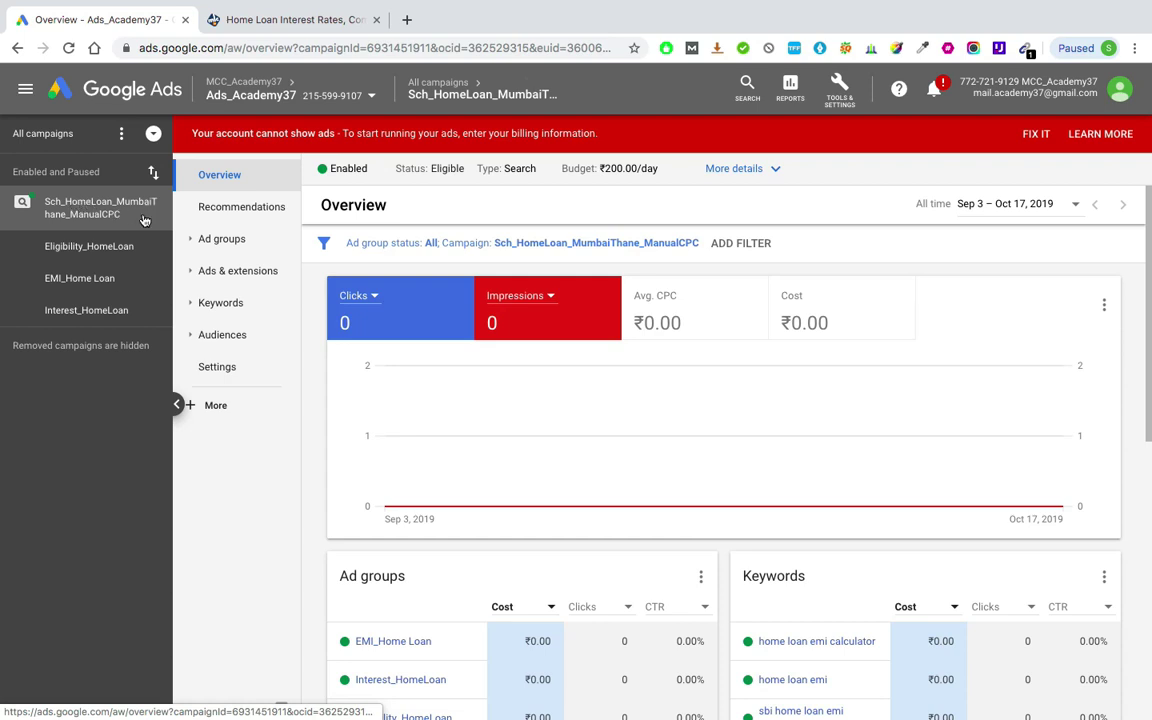
{"action": "left_click", "coordinate": [221, 303]}
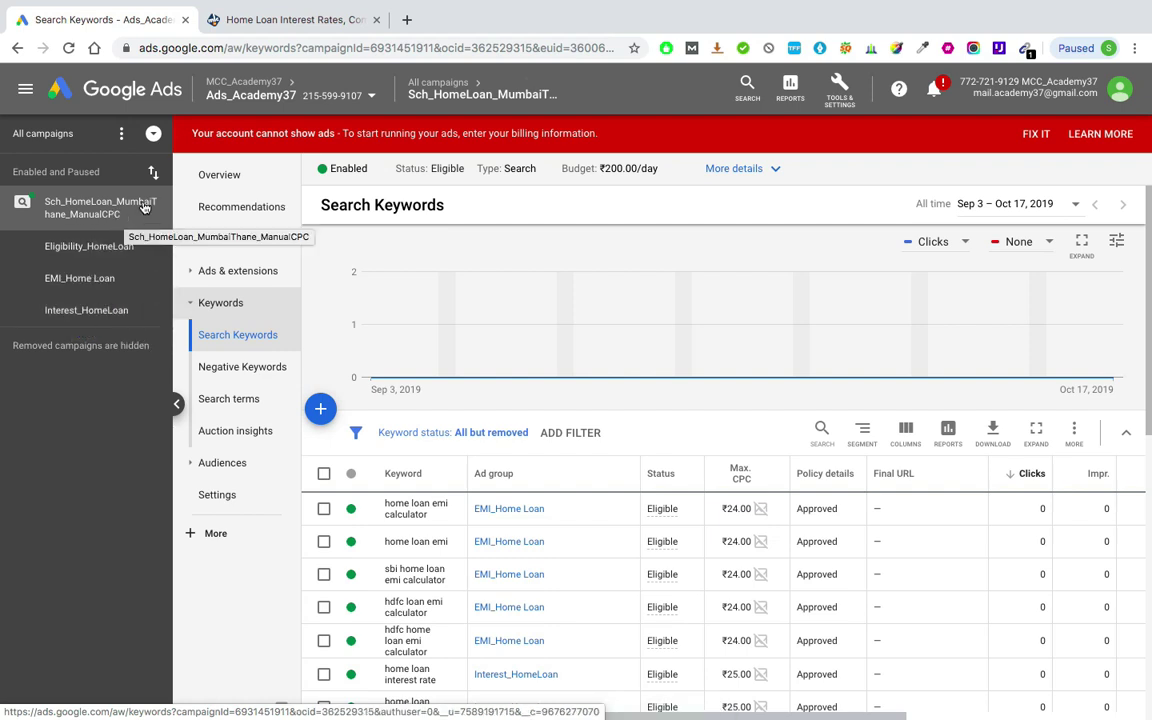
{"action": "left_click", "coordinate": [86, 206]}
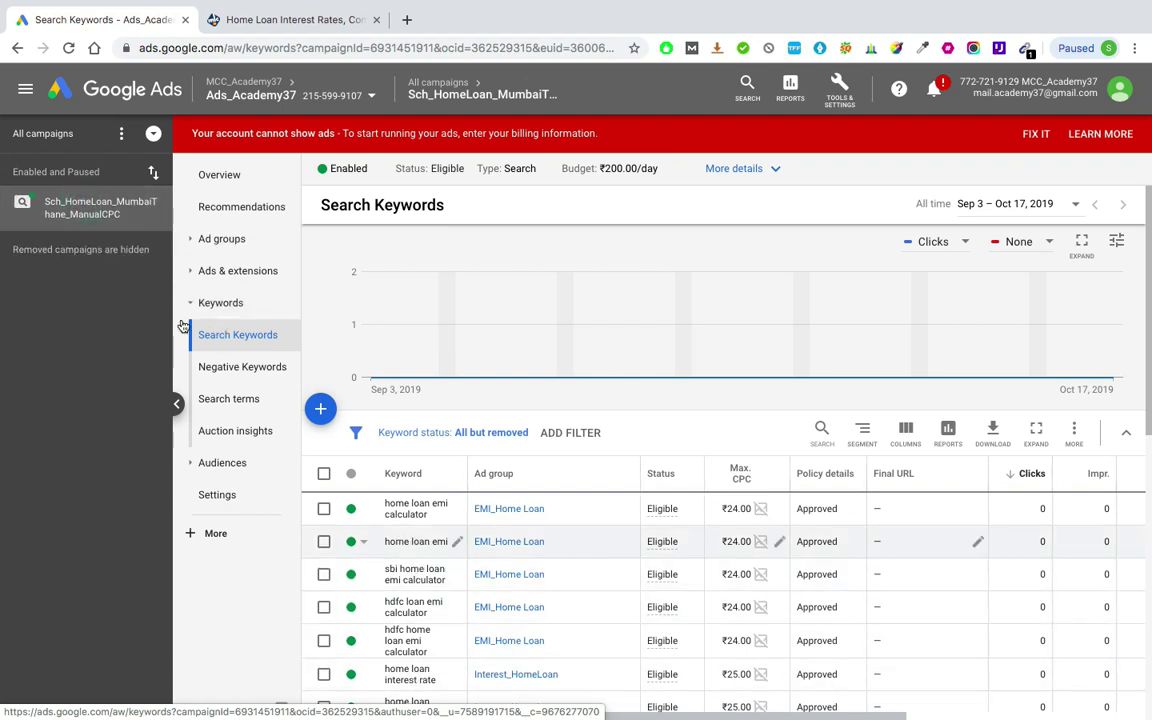
{"action": "left_click", "coordinate": [92, 207]}
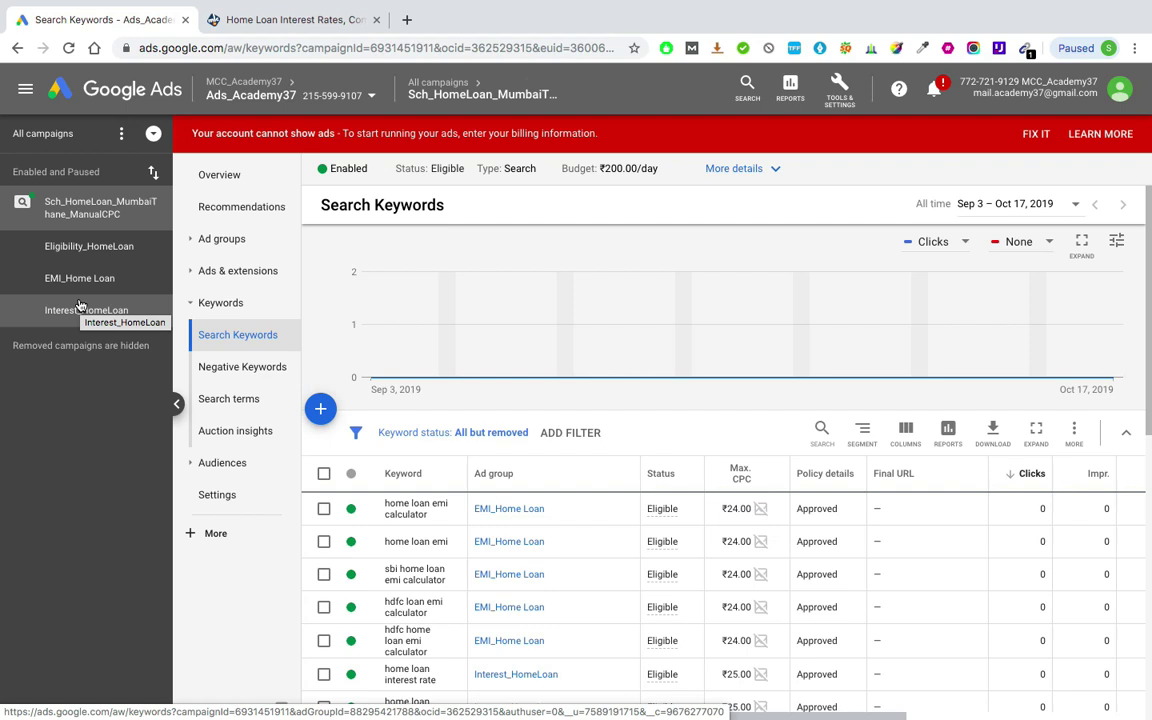
- Examine the search keywords of the Eligibility_HomeLoan and EMI_Home Loan ad groups
{"action": "left_click", "coordinate": [68, 248]}
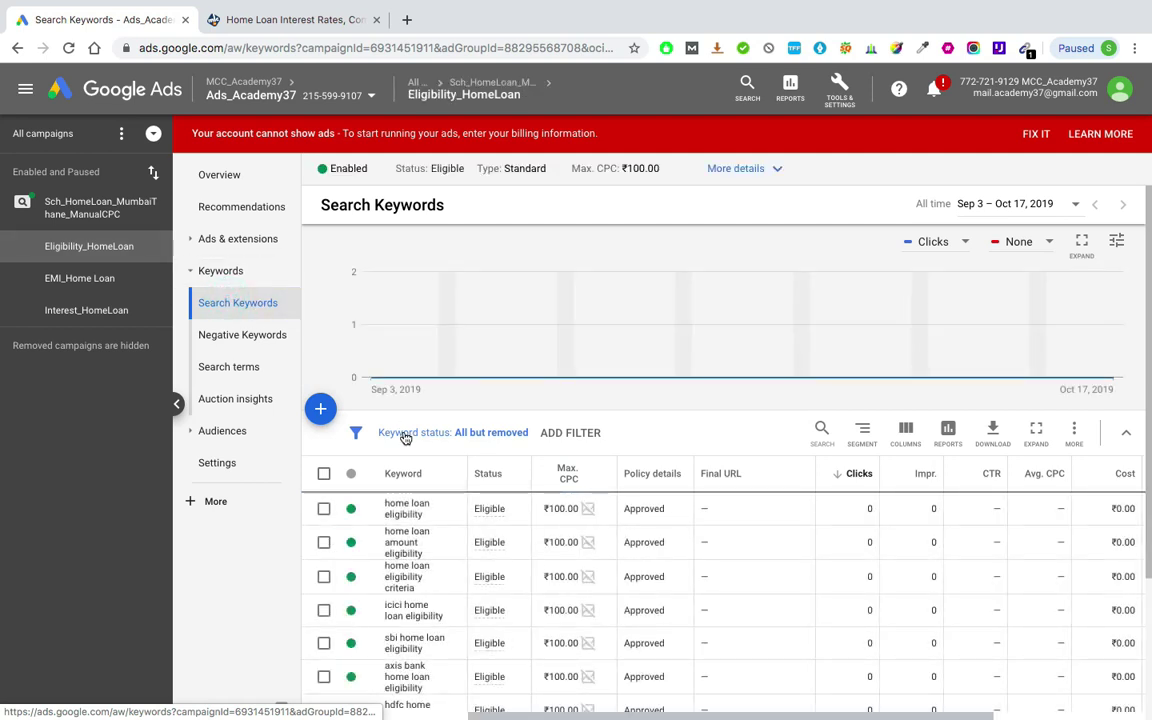
{"action": "scroll", "coordinate": [404, 437], "scroll_direction": "down", "scroll_amount": 3}
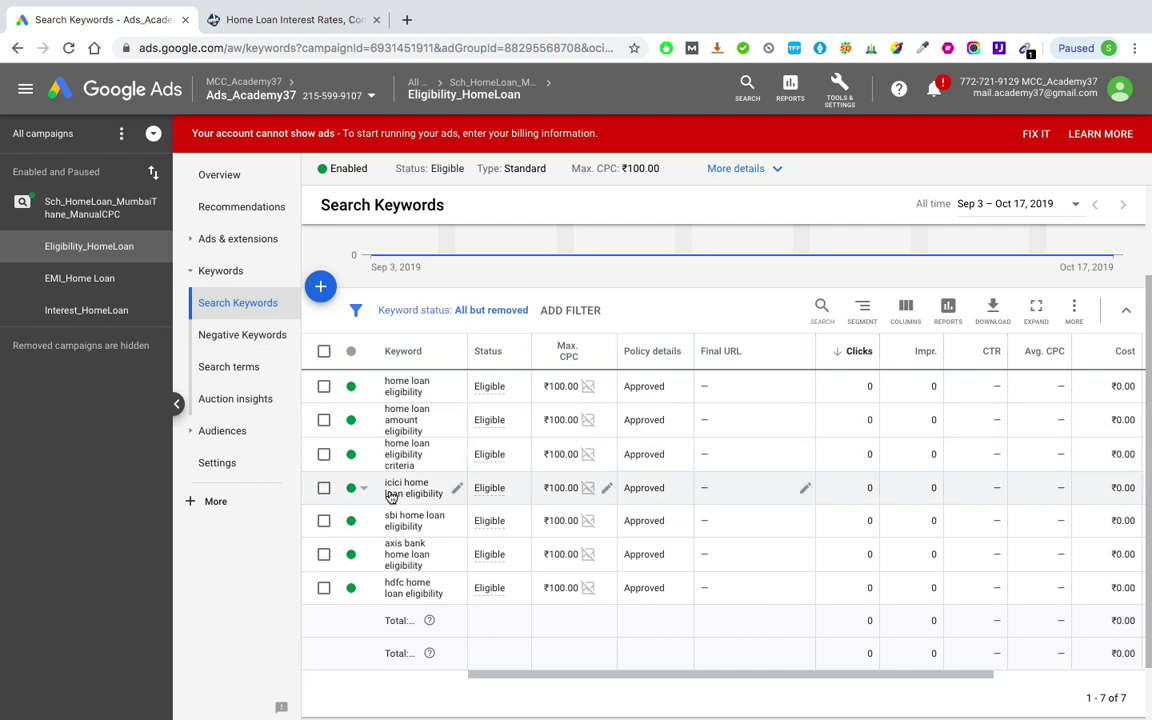
{"action": "left_click", "coordinate": [75, 281]}
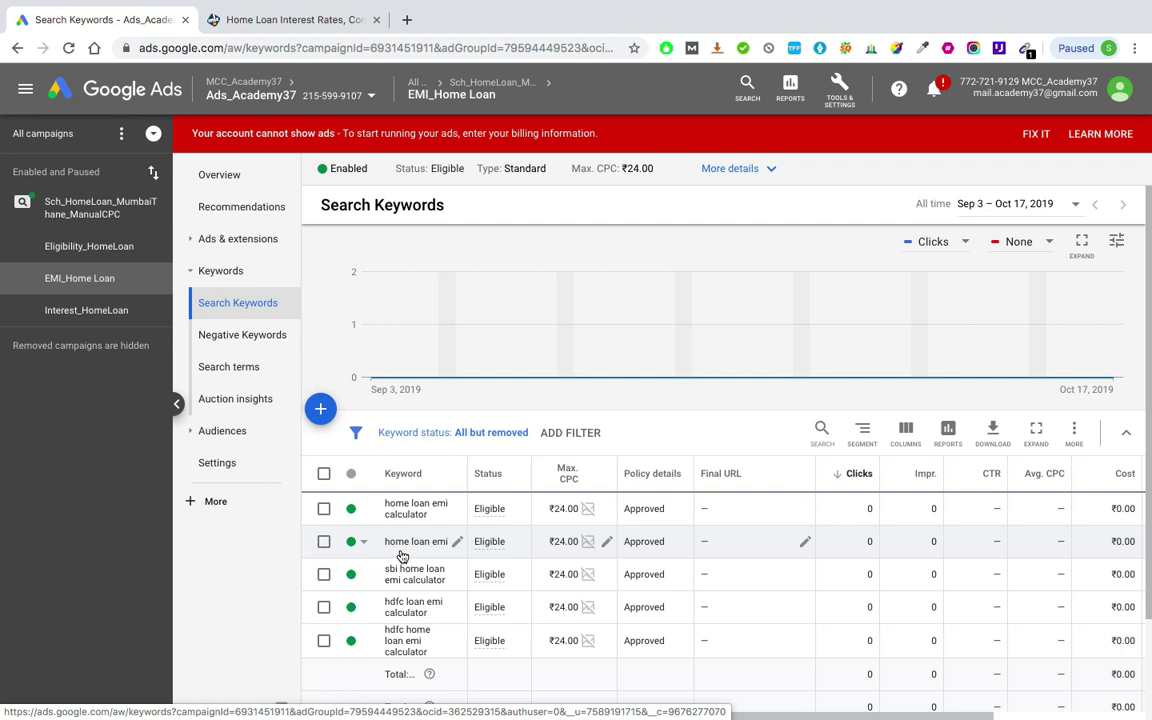
- Return to the Sch_HomeLoan_MumbaiThane_ManualCPC campaign level and look through its full list of search keywords
{"action": "left_click", "coordinate": [95, 207]}
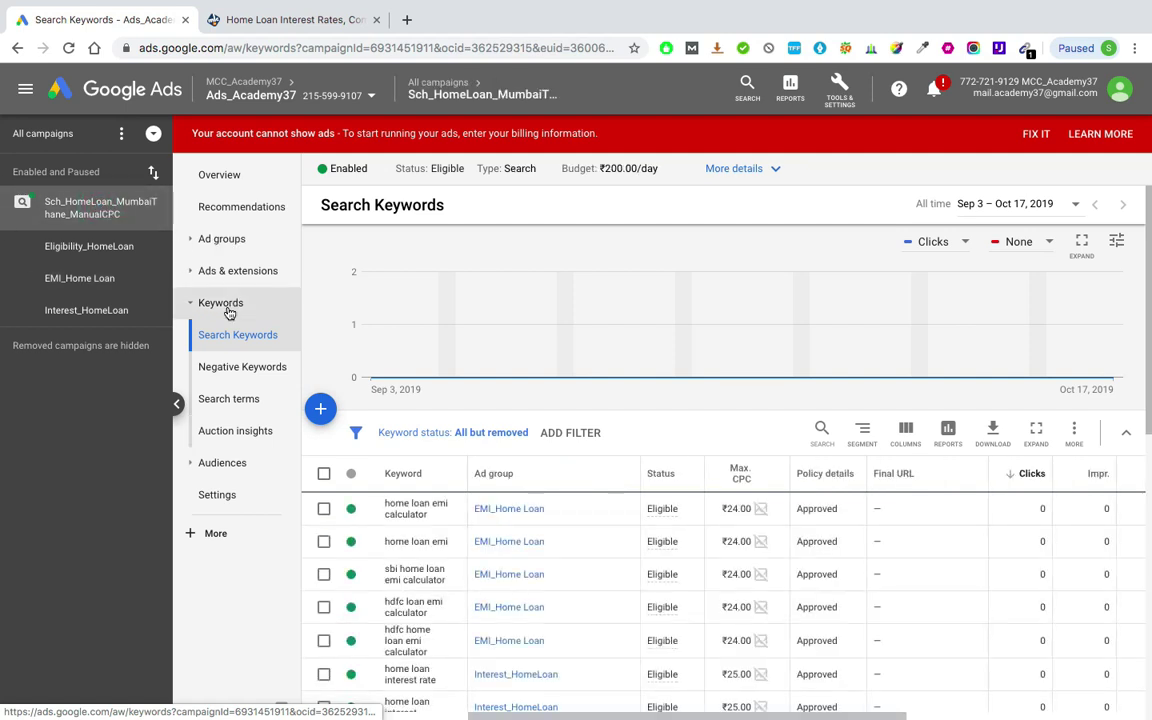
{"action": "left_click", "coordinate": [228, 312]}
{"action": "left_click", "coordinate": [230, 306]}
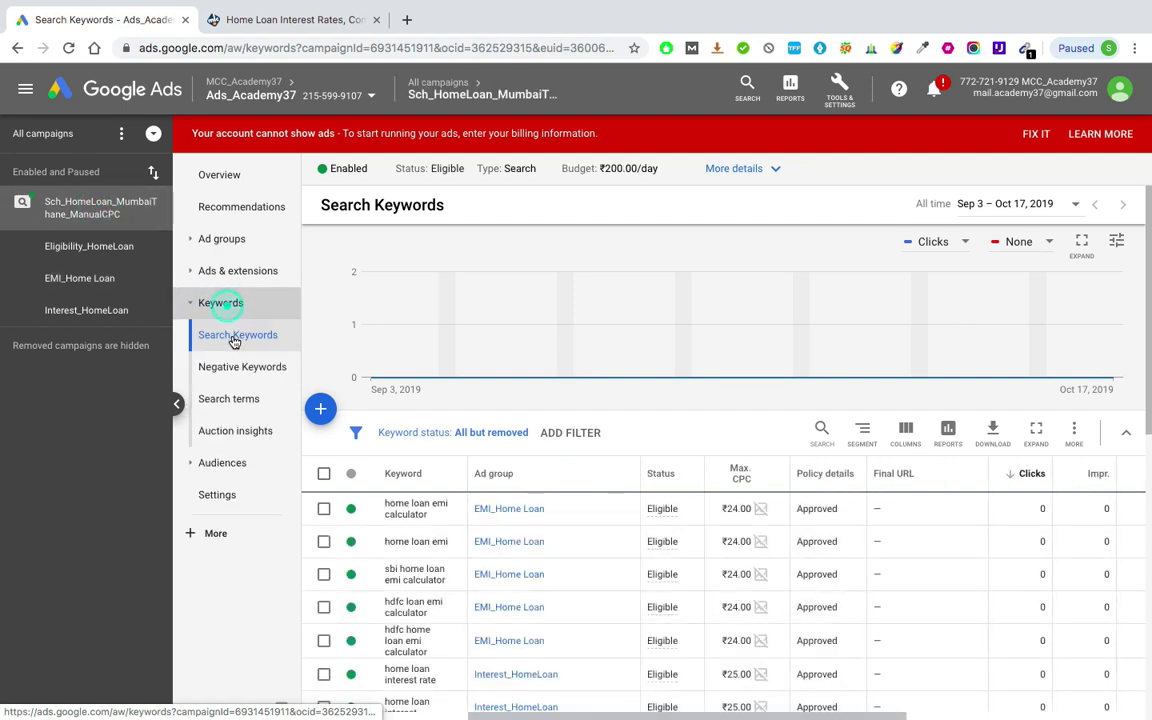
{"action": "left_click", "coordinate": [235, 349]}
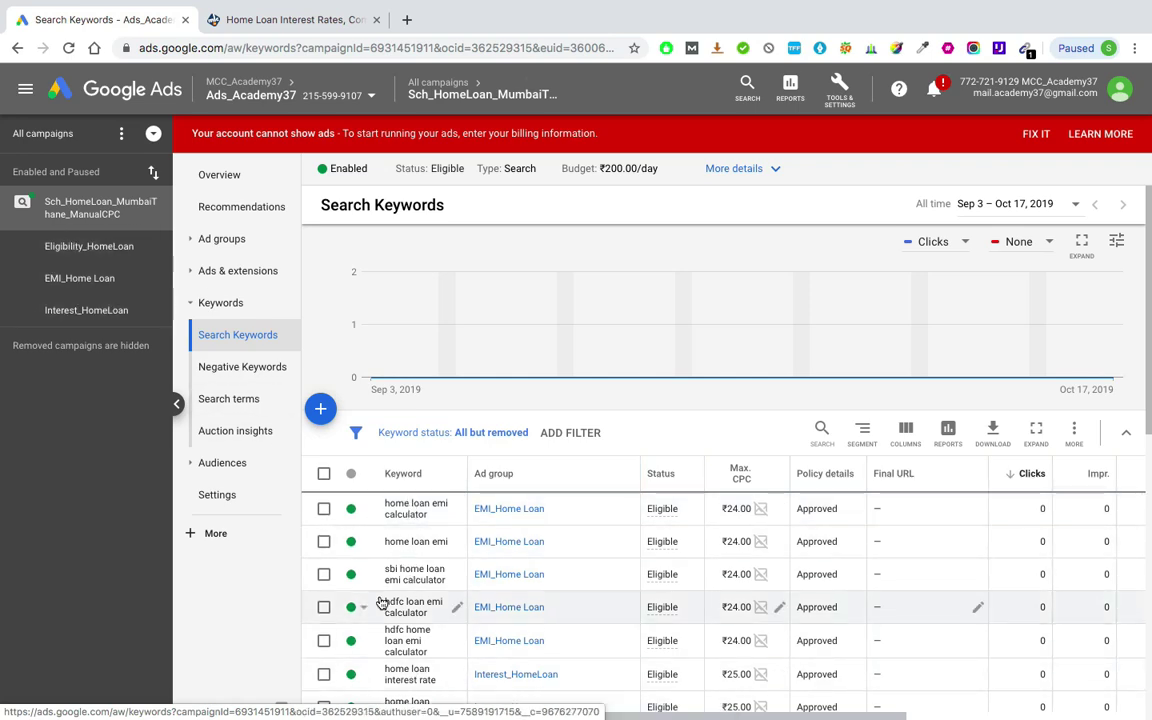
{"action": "scroll", "coordinate": [385, 600], "scroll_direction": "down", "scroll_amount": 2}
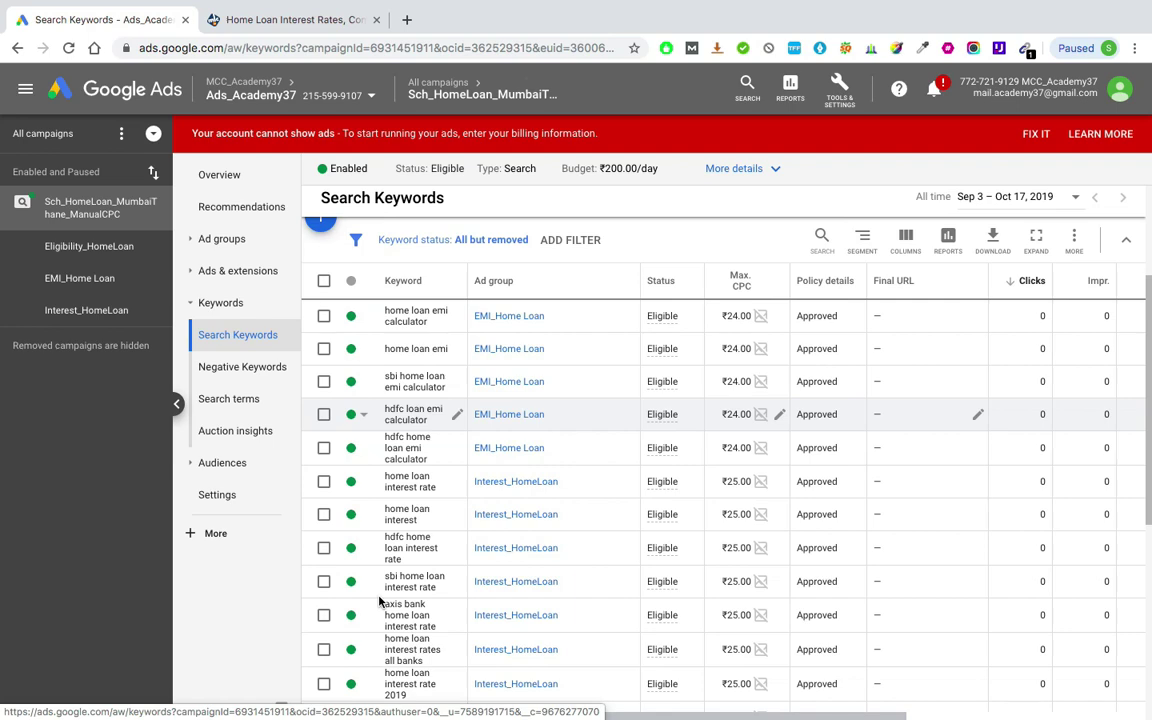
{"action": "scroll", "coordinate": [380, 600], "scroll_direction": "up", "scroll_amount": 2}
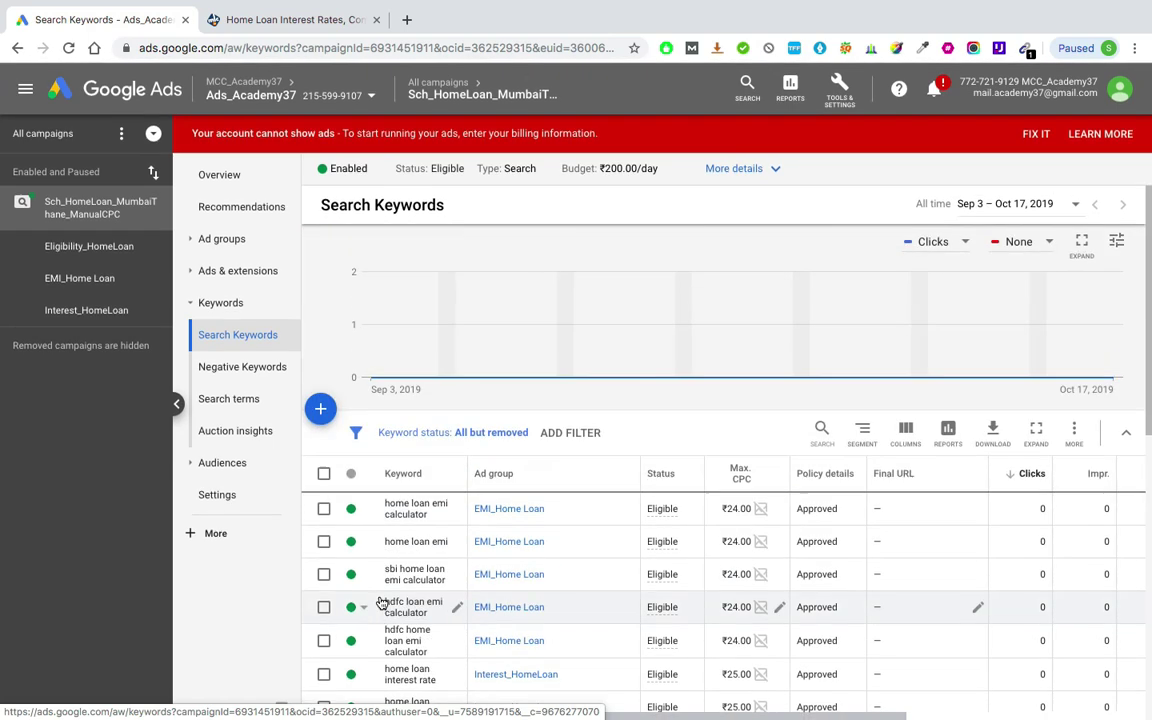
{"action": "scroll", "coordinate": [324, 476], "scroll_direction": "up", "scroll_amount": 3}
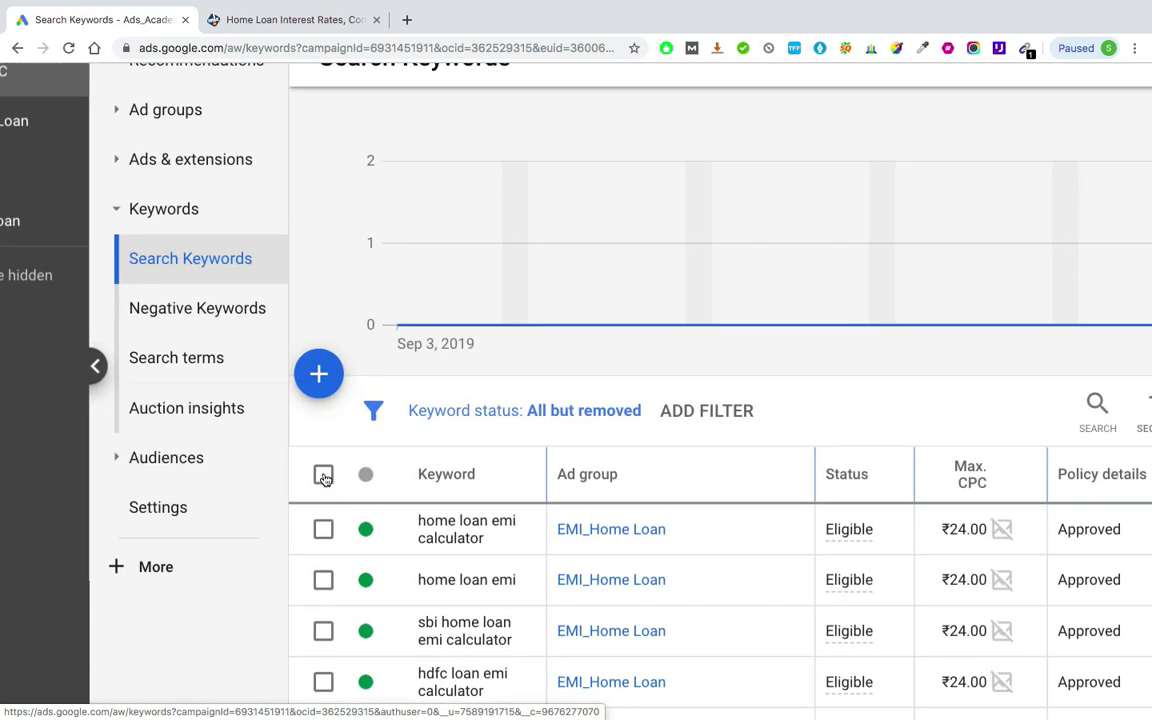
- Select all of the campaign's search keywords and open the match type change for them
{"action": "left_click", "coordinate": [323, 476]}
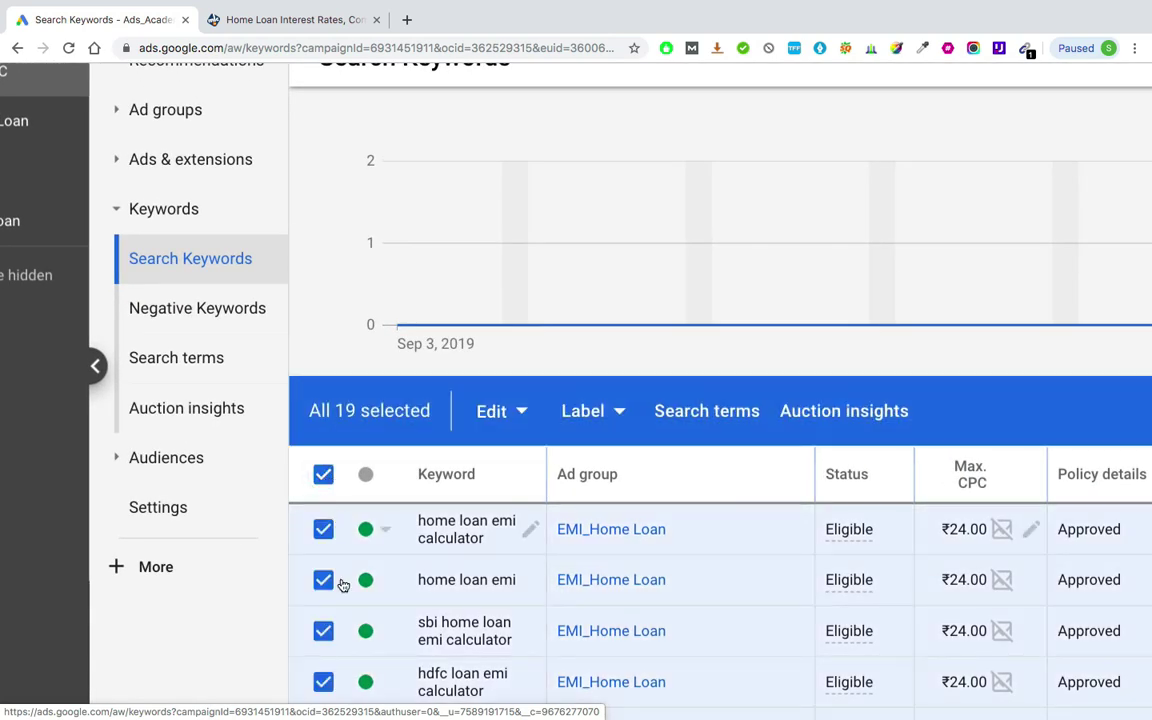
{"action": "scroll", "coordinate": [340, 572], "scroll_direction": "down", "scroll_amount": 3}
{"action": "scroll", "coordinate": [335, 620], "scroll_direction": "down", "scroll_amount": 2}
{"action": "scroll", "coordinate": [335, 622], "scroll_direction": "down", "scroll_amount": 2}
{"action": "scroll", "coordinate": [340, 673], "scroll_direction": "down", "scroll_amount": 2}
{"action": "scroll", "coordinate": [330, 640], "scroll_direction": "up", "scroll_amount": 5}
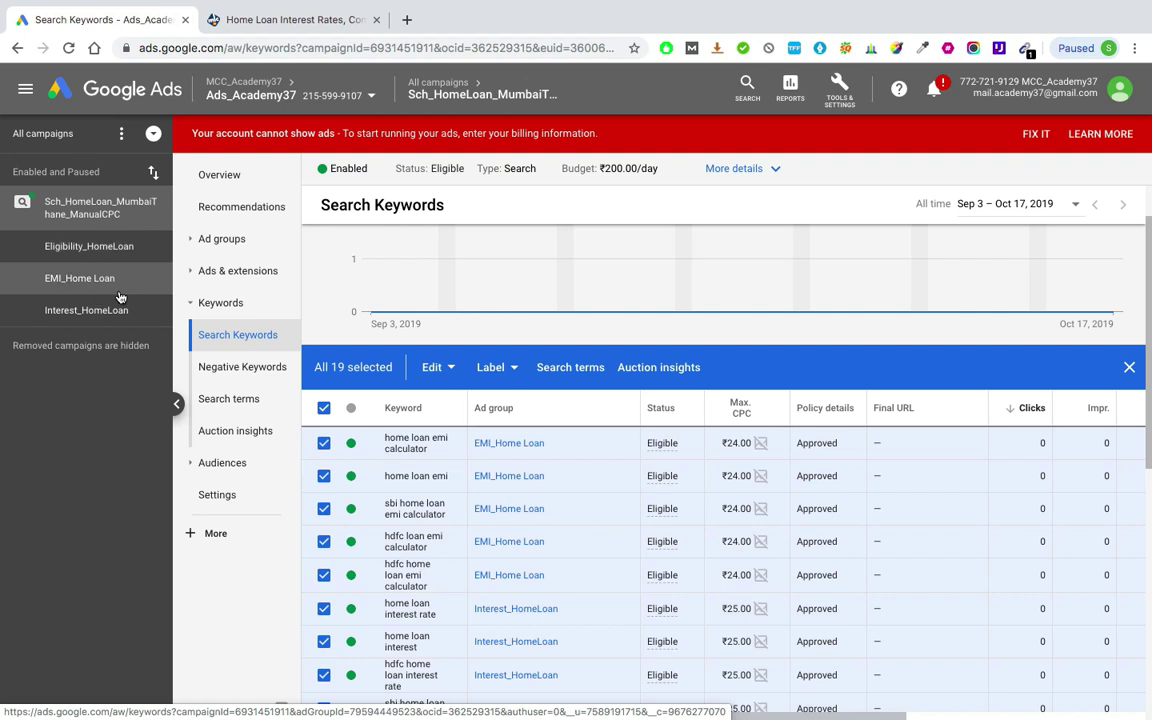
{"action": "left_click", "coordinate": [451, 370]}
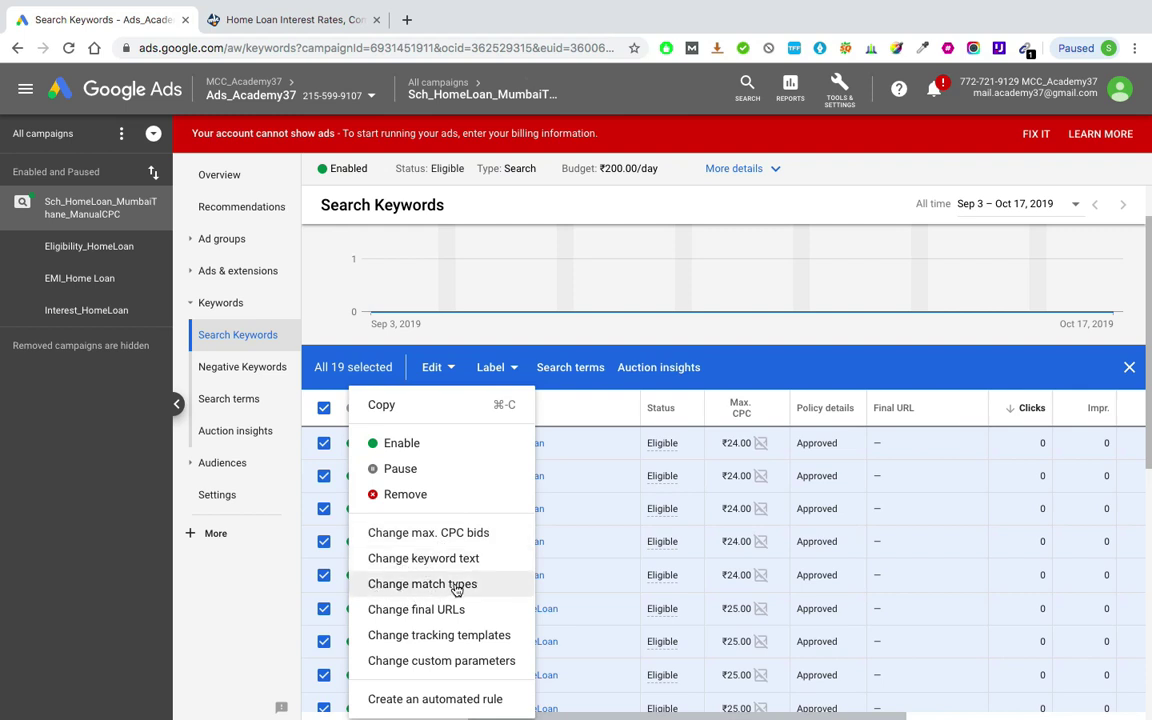
{"action": "left_click", "coordinate": [403, 586]}
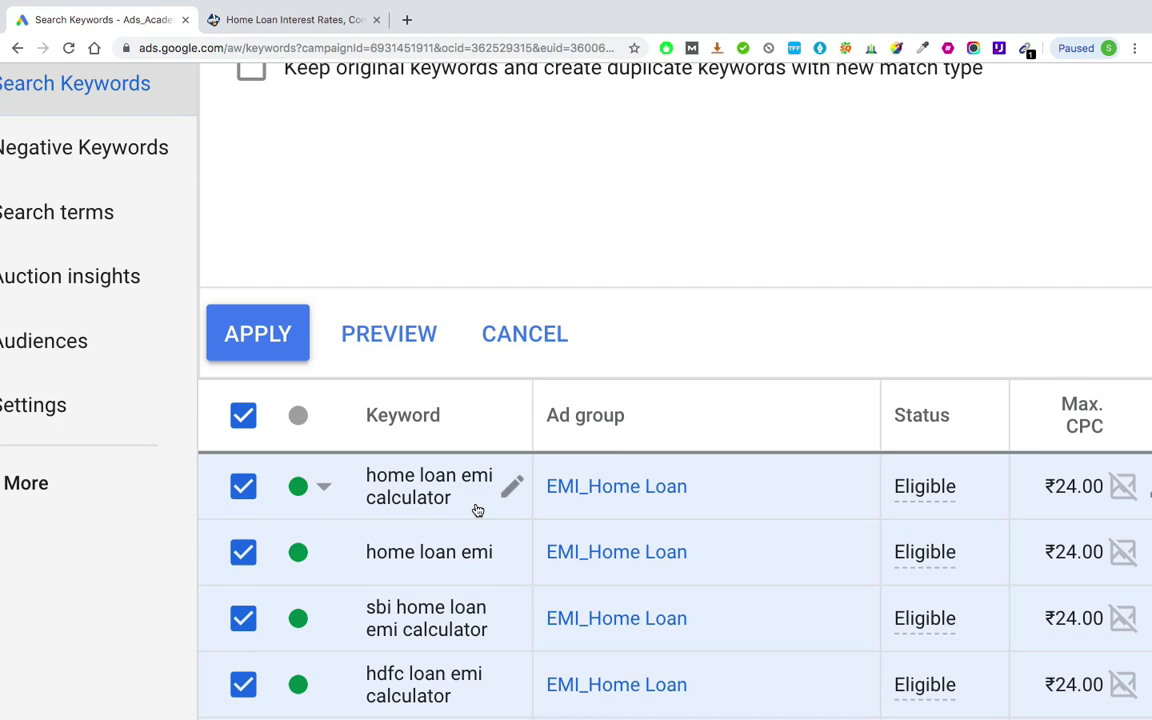
- Change the selected keywords from Broad match to Phrase match without keeping duplicates, and apply the change
{"action": "scroll", "coordinate": [478, 510], "scroll_direction": "down", "scroll_amount": 5}
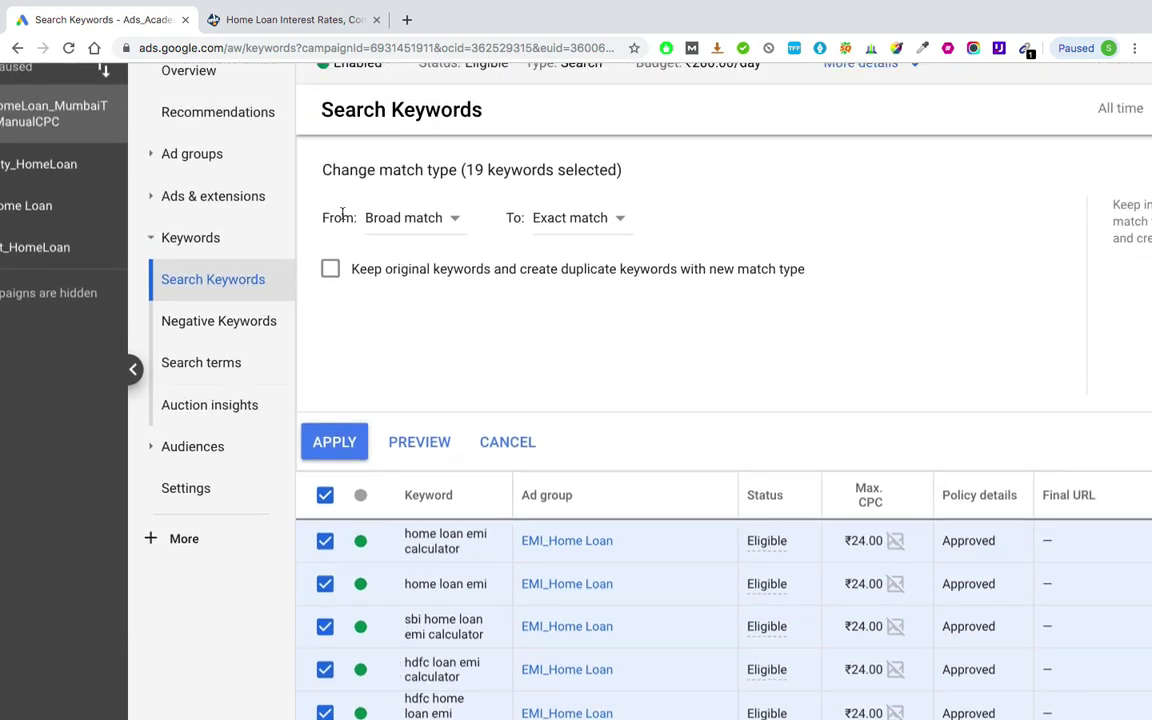
{"action": "left_click", "coordinate": [339, 219]}
{"action": "left_click", "coordinate": [610, 218]}
{"action": "left_click", "coordinate": [599, 279]}
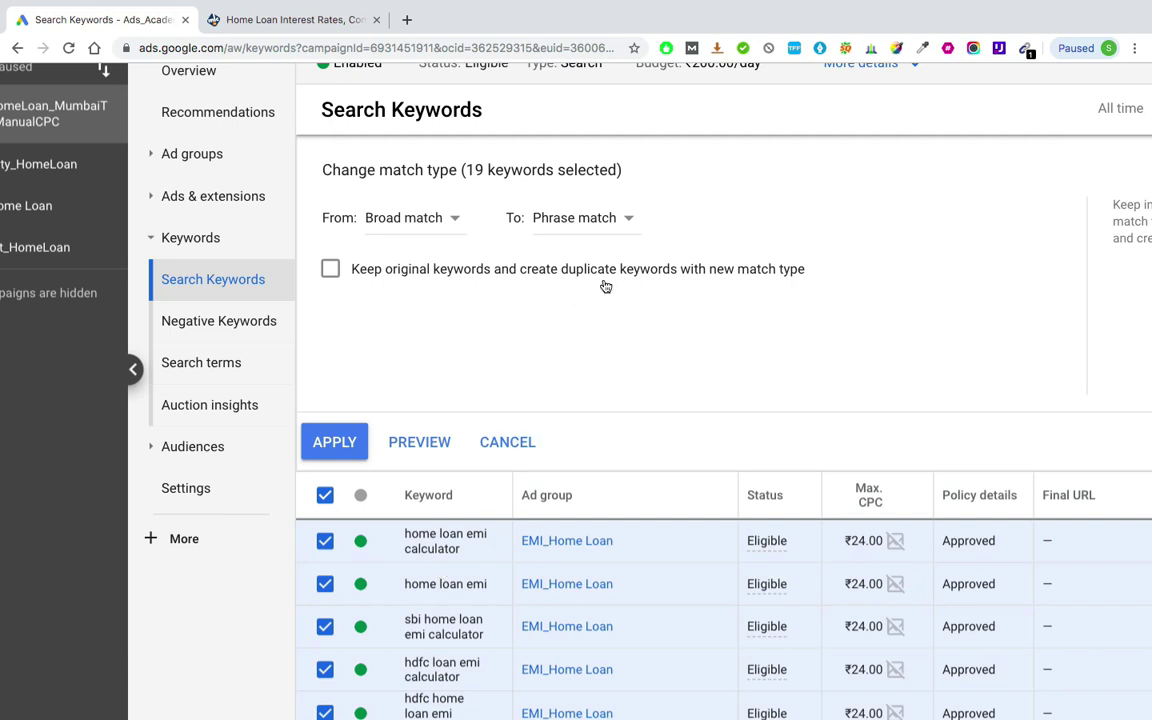
{"action": "left_click", "coordinate": [616, 220]}
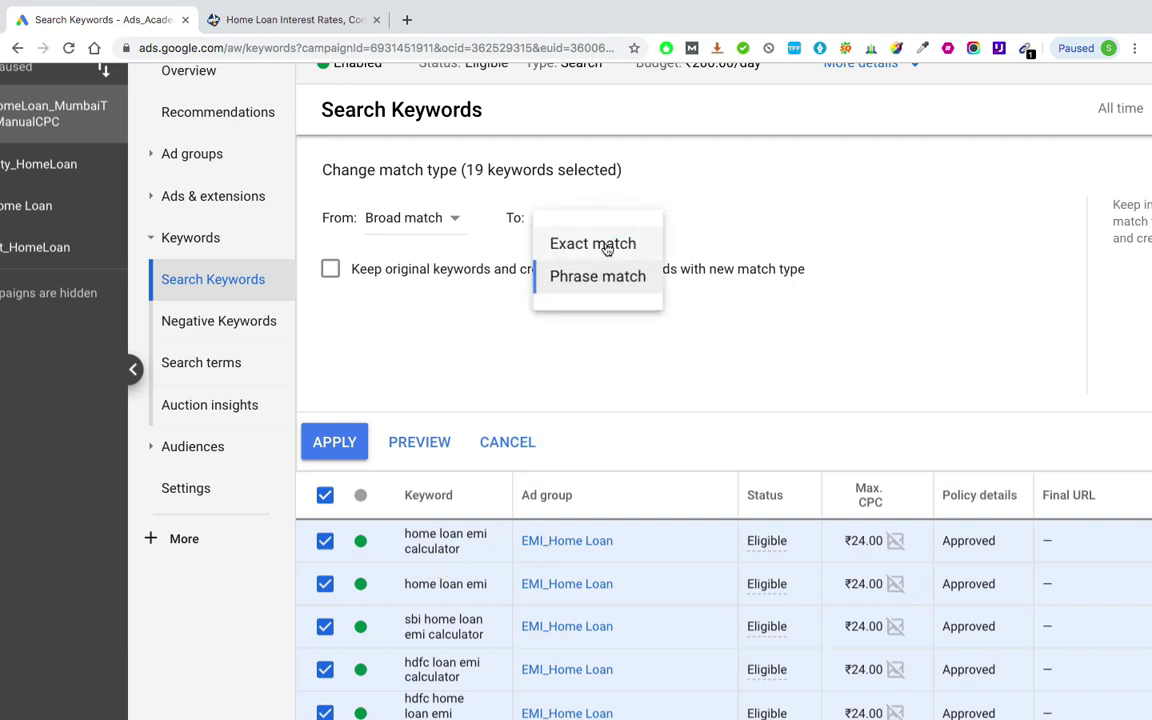
{"action": "left_click", "coordinate": [598, 280]}
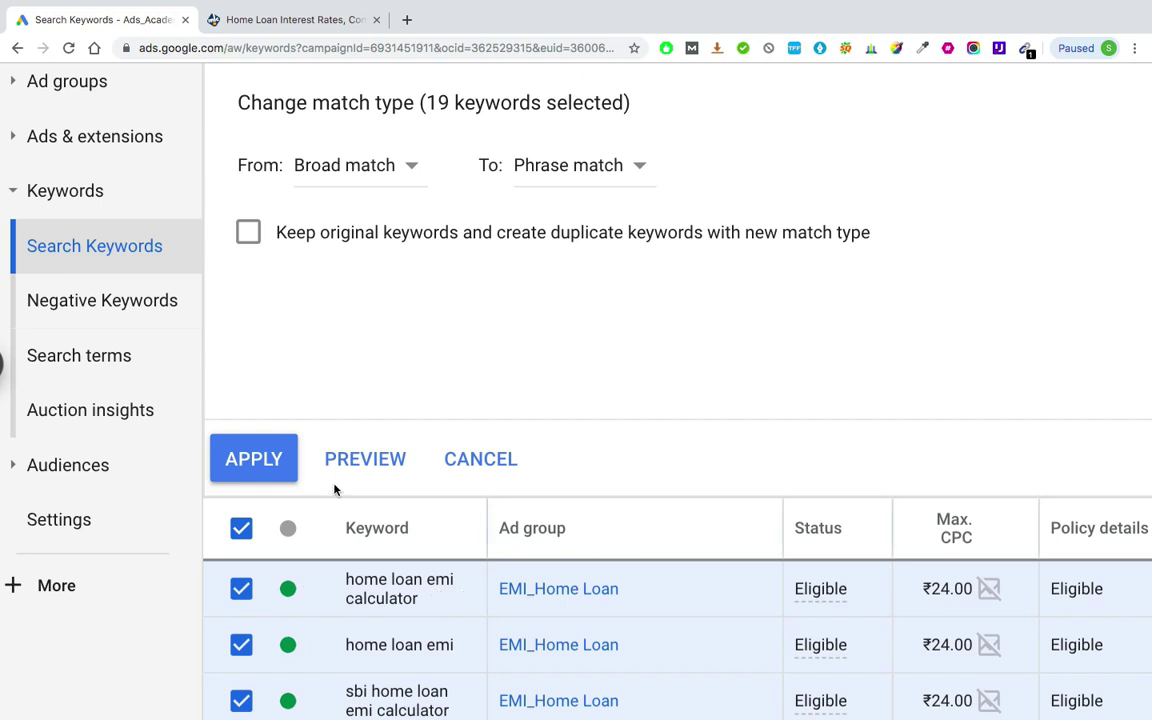
{"action": "left_click", "coordinate": [265, 456]}
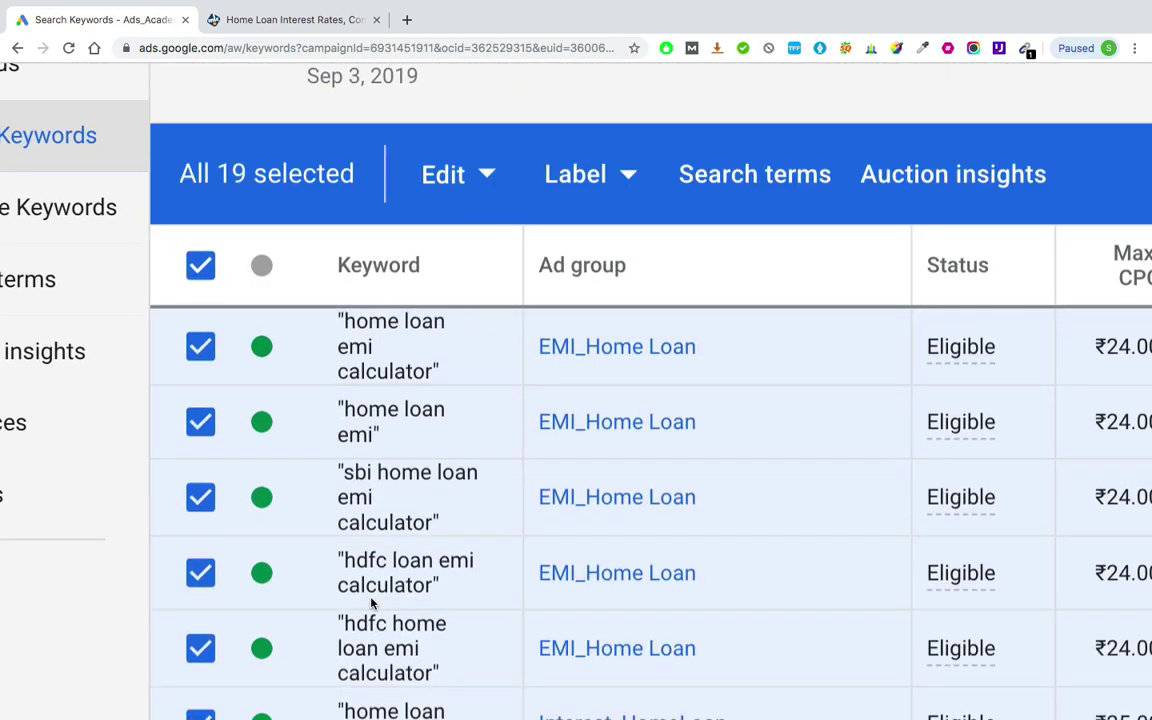
- Check the notation of the converted keywords and clear the selection of all keywords
{"action": "mouse_move", "coordinate": [333, 320]}
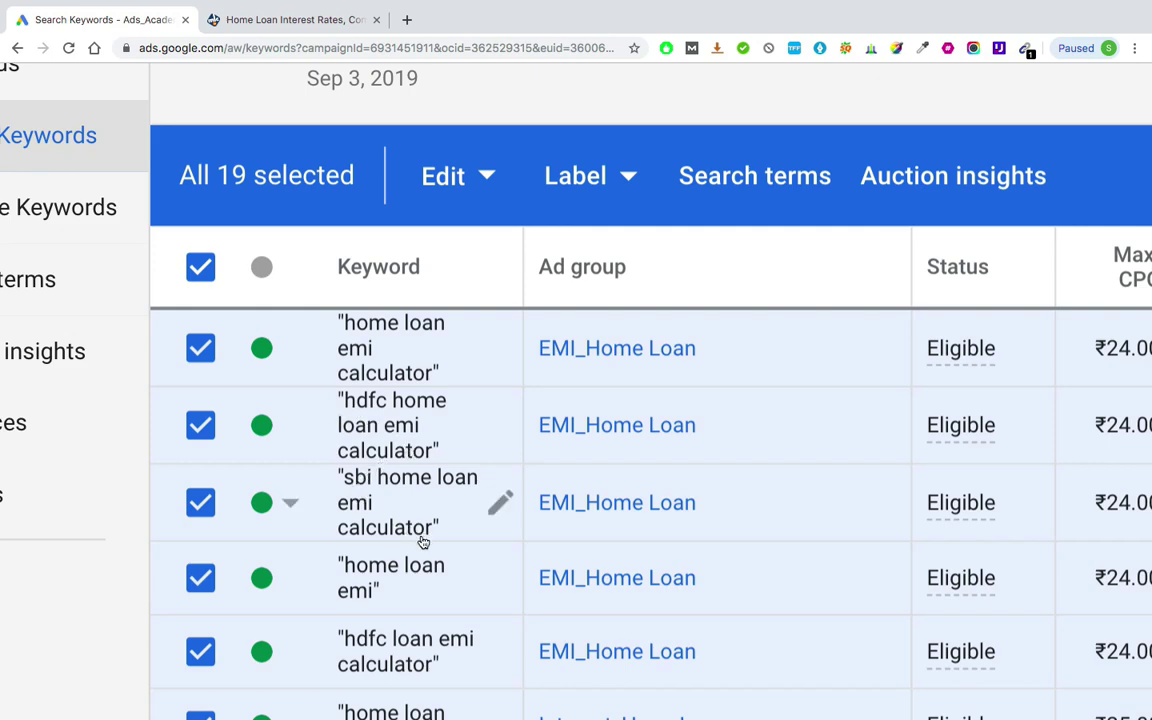
{"action": "scroll", "coordinate": [422, 541], "scroll_direction": "up", "scroll_amount": 2}
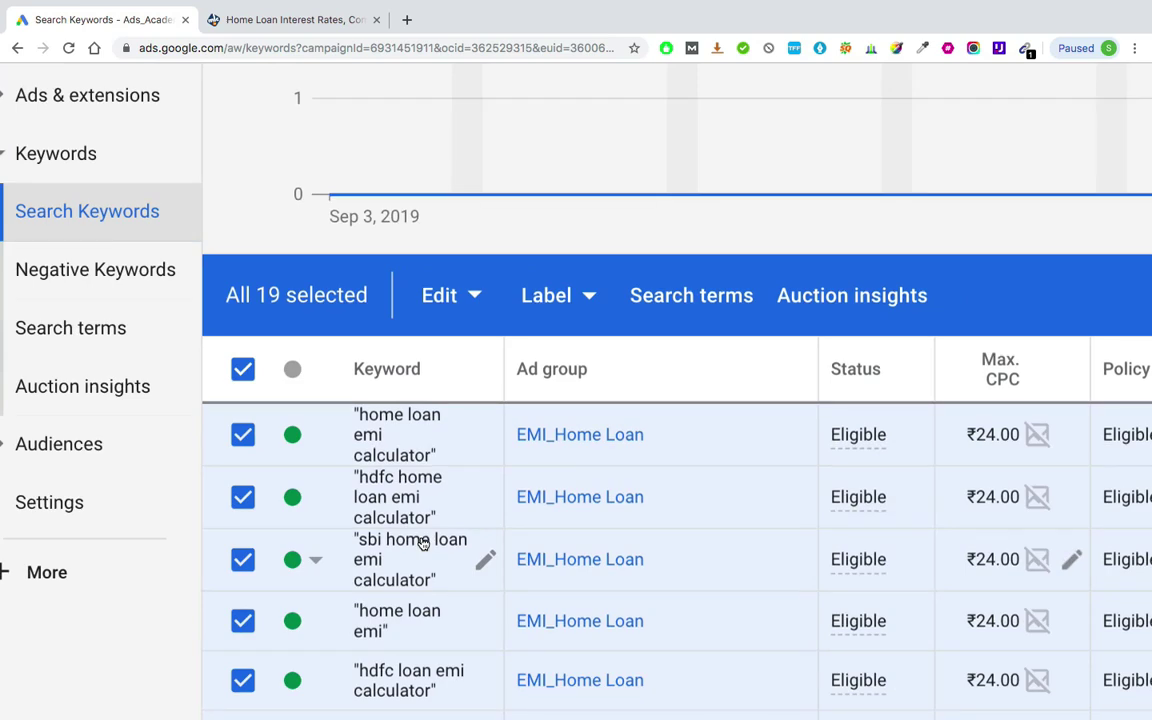
{"action": "key", "text": "ctrl+minus"}
{"action": "key", "text": "ctrl+minus"}
{"action": "key", "text": "ctrl+minus"}
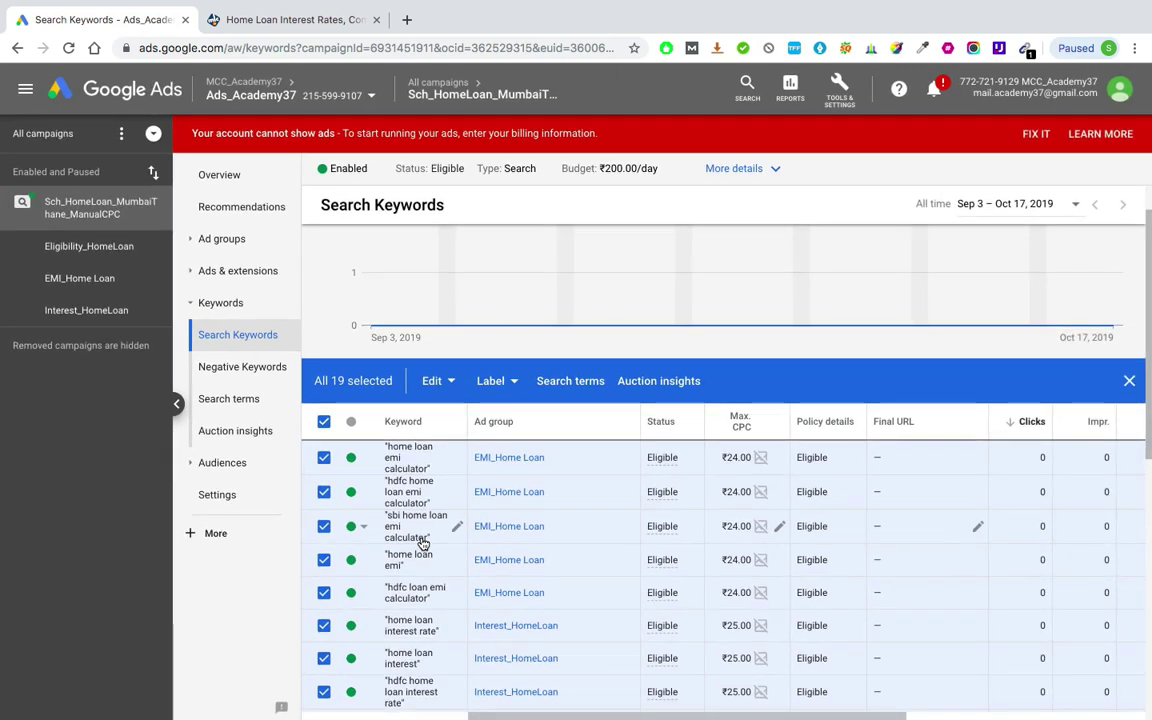
{"action": "left_click", "coordinate": [324, 421]}
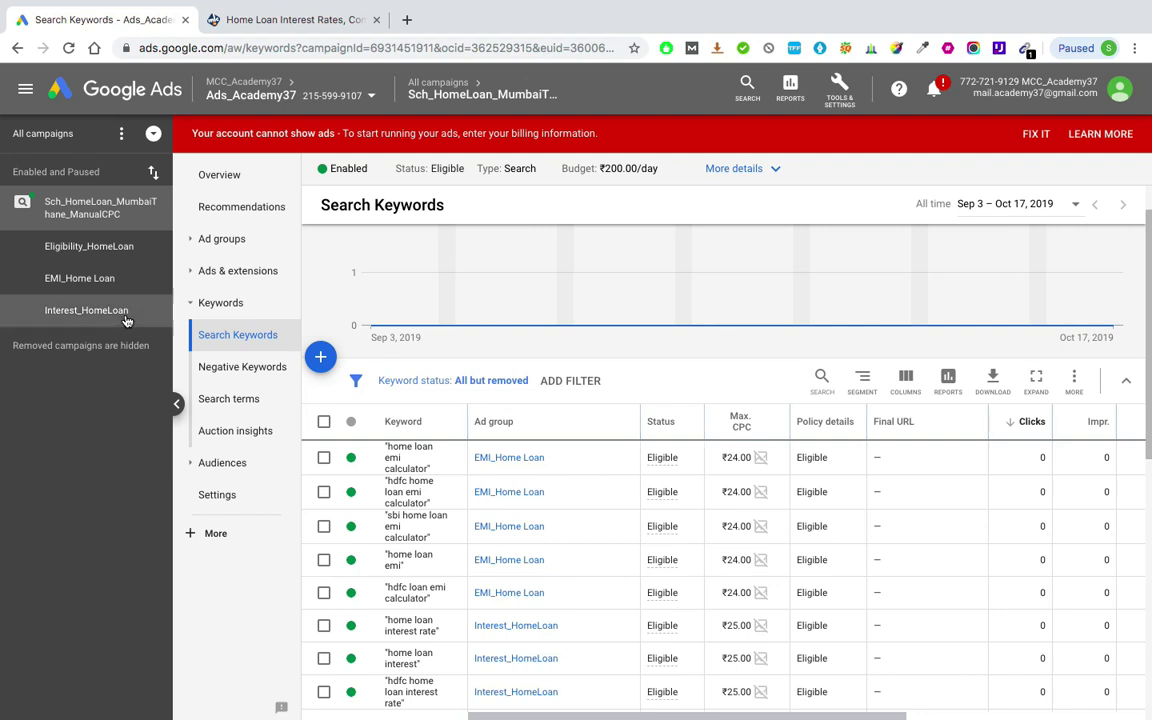
- Open the campaign's negative keywords and start a new entry added at Campaign level
{"action": "scroll", "coordinate": [203, 336], "scroll_direction": "up", "scroll_amount": 3}
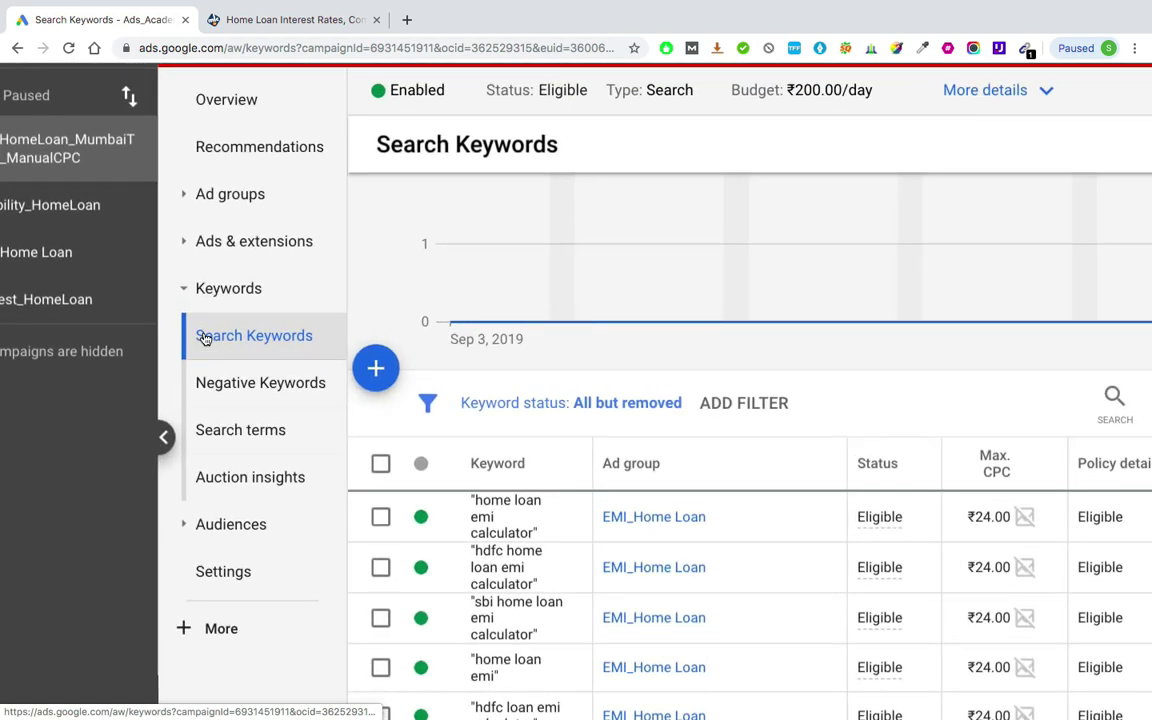
{"action": "scroll", "coordinate": [203, 338], "scroll_direction": "down", "scroll_amount": 1}
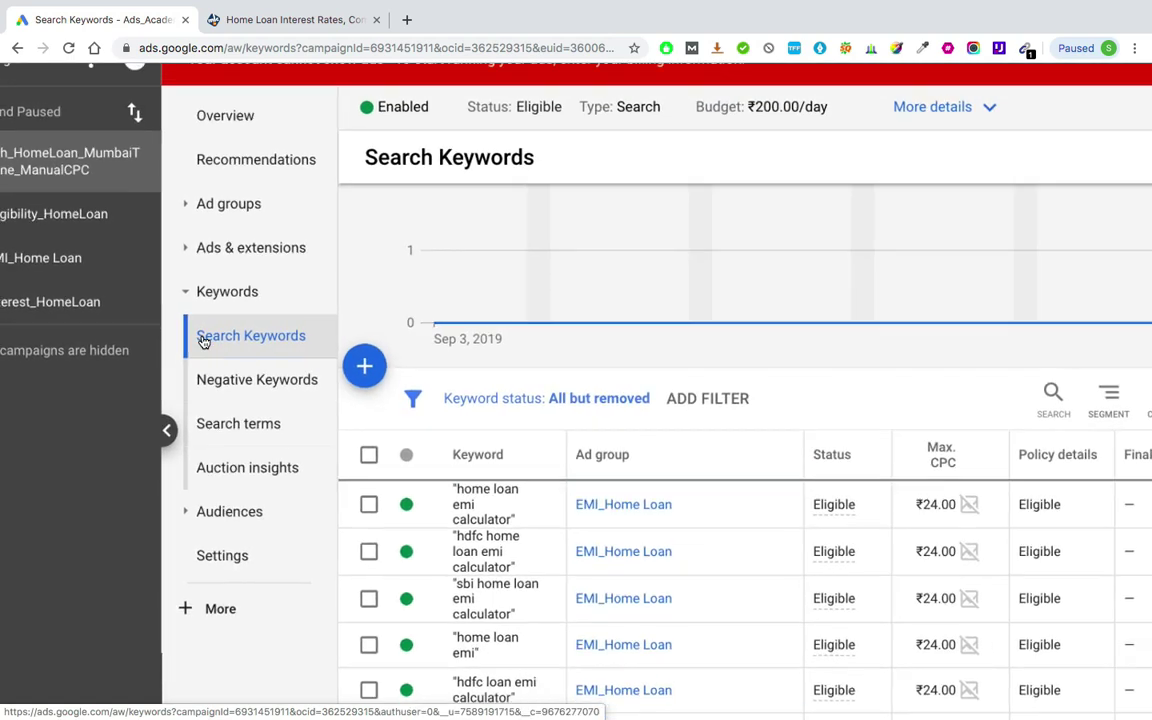
{"action": "scroll", "coordinate": [203, 340], "scroll_direction": "down", "scroll_amount": 1}
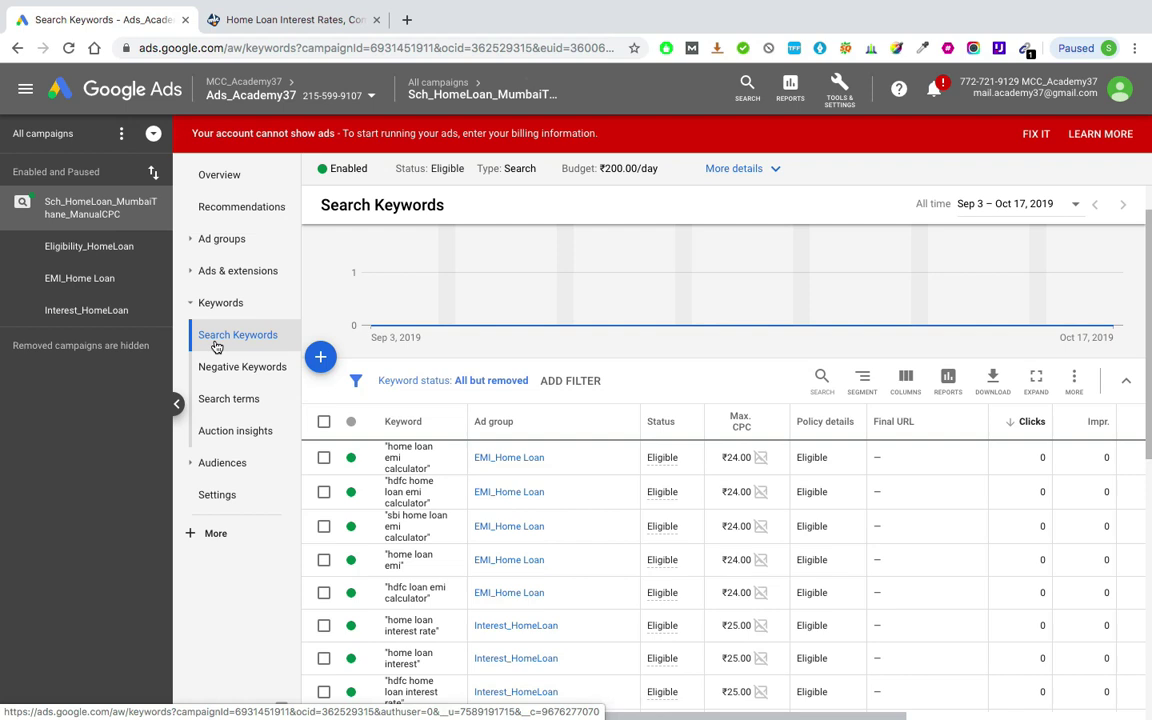
{"action": "left_click", "coordinate": [264, 370]}
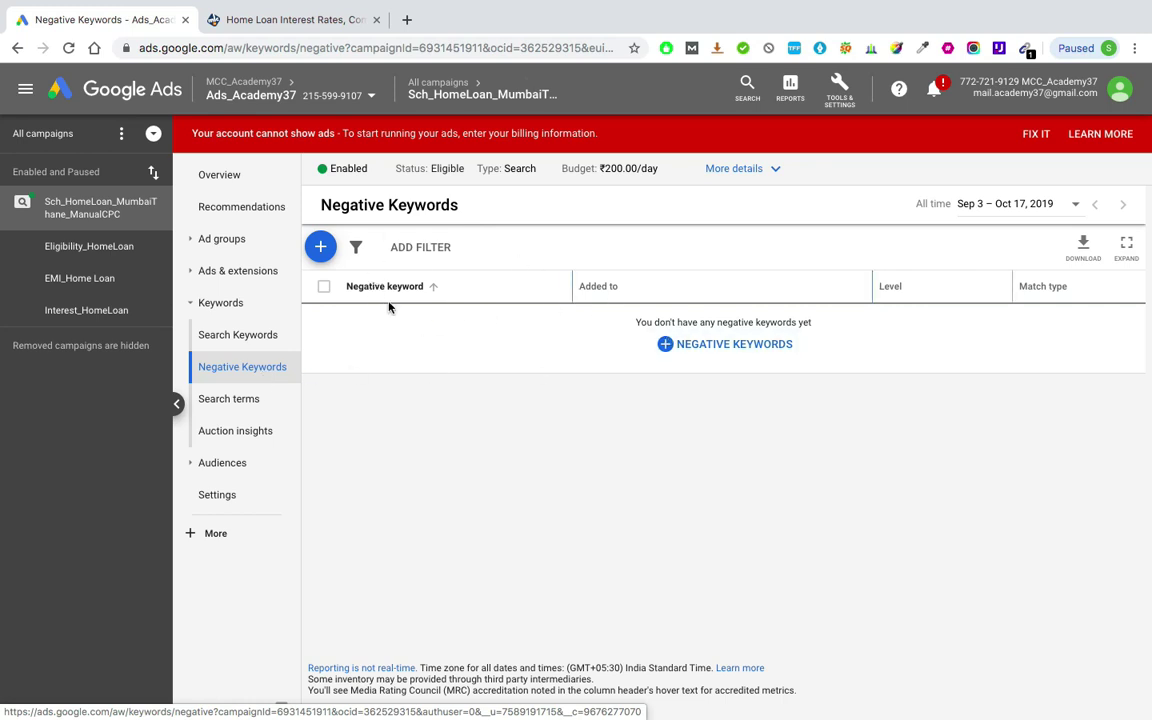
{"action": "left_click", "coordinate": [323, 248]}
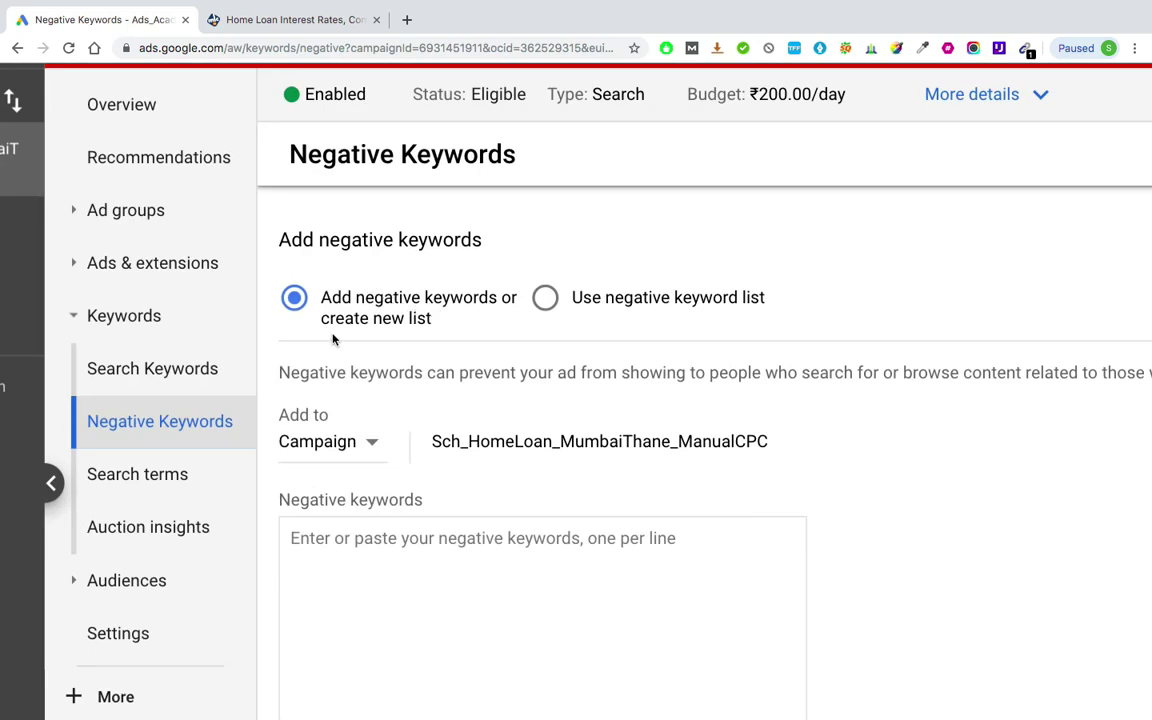
{"action": "scroll", "coordinate": [365, 328], "scroll_direction": "down", "scroll_amount": 1}
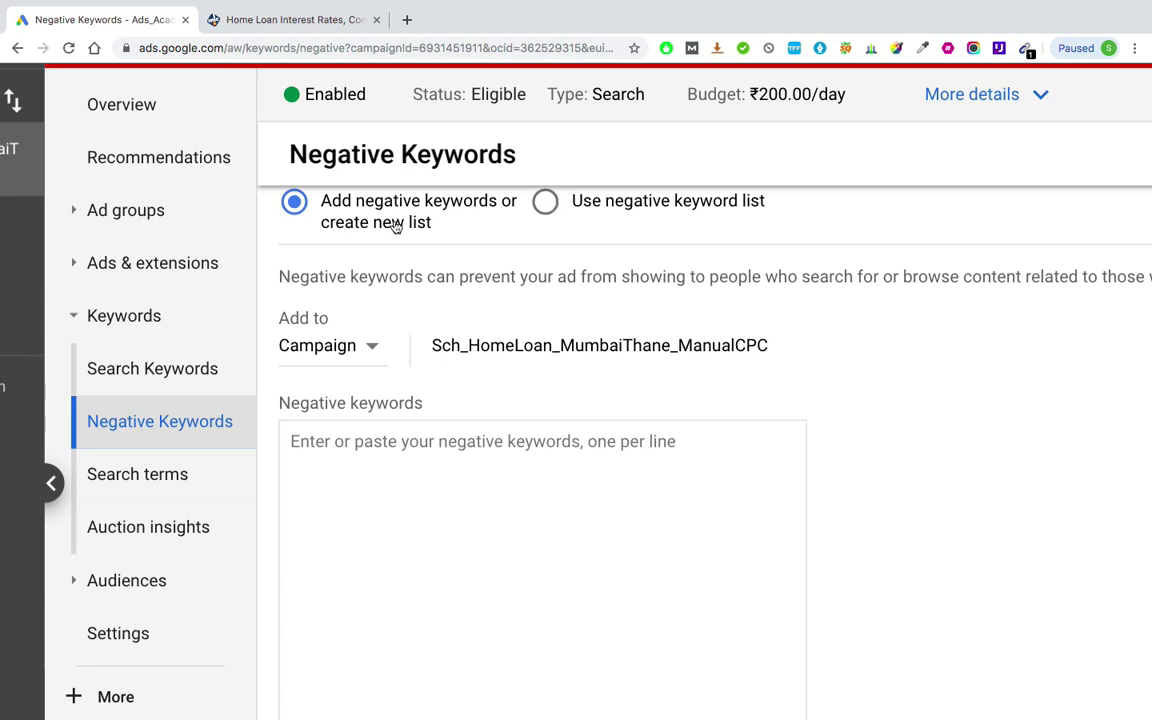
{"action": "left_click", "coordinate": [345, 345]}
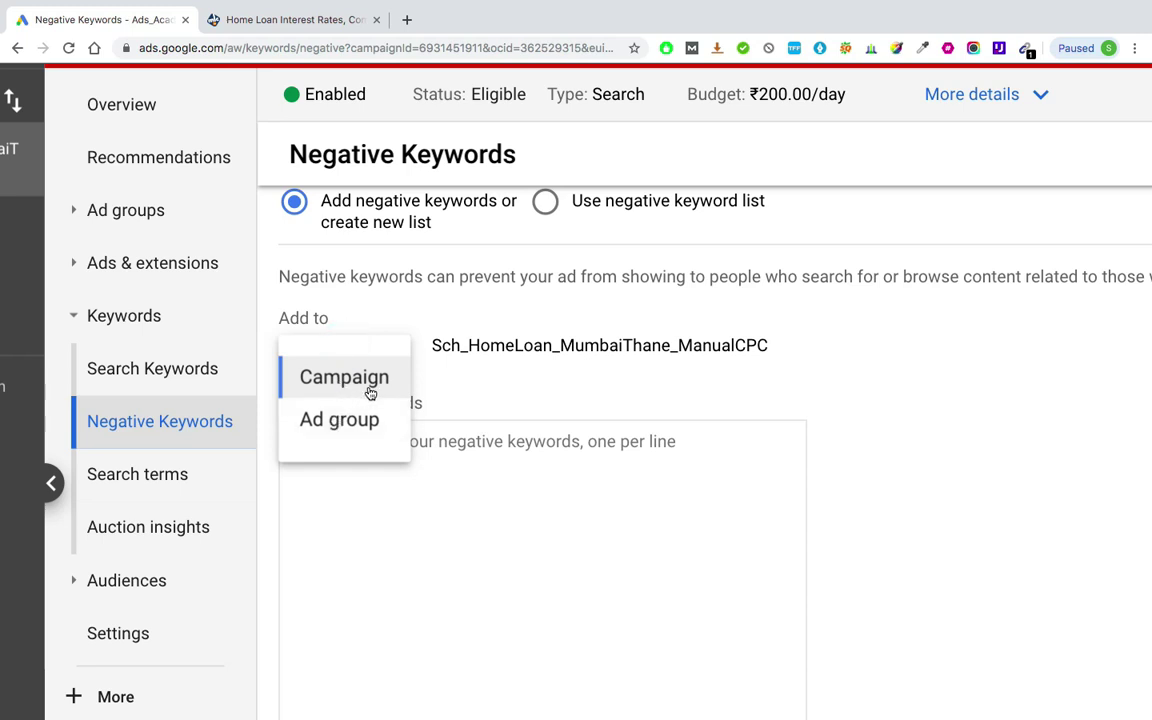
{"action": "left_click", "coordinate": [358, 379]}
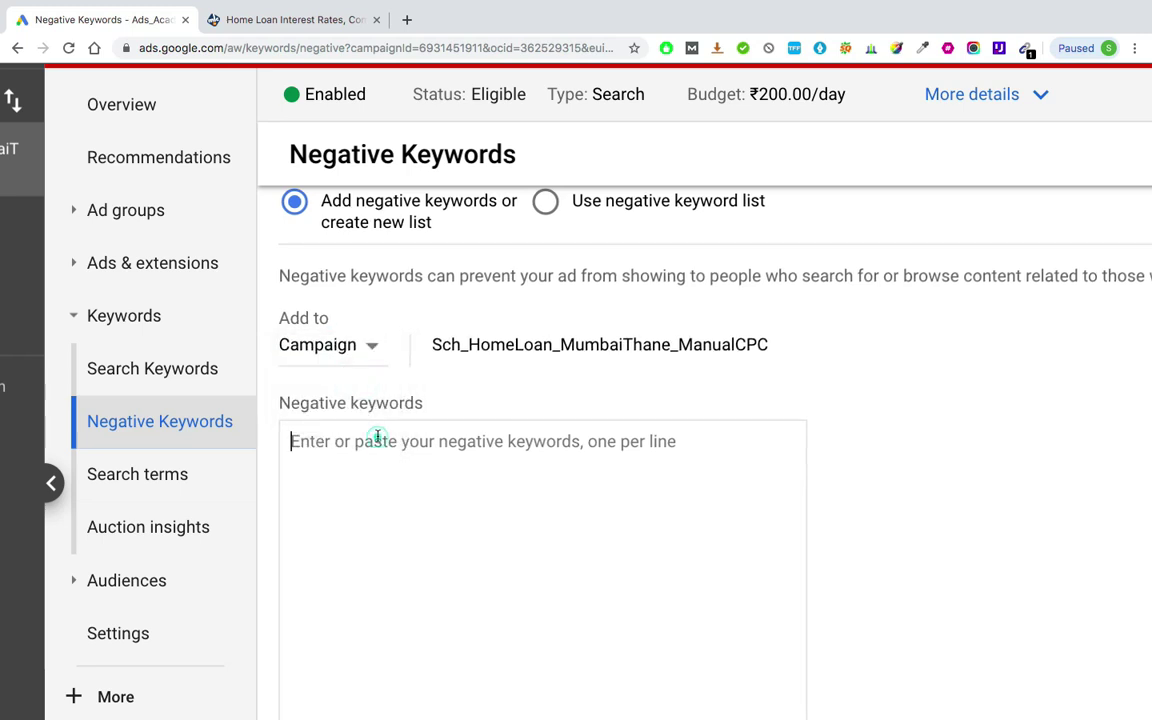
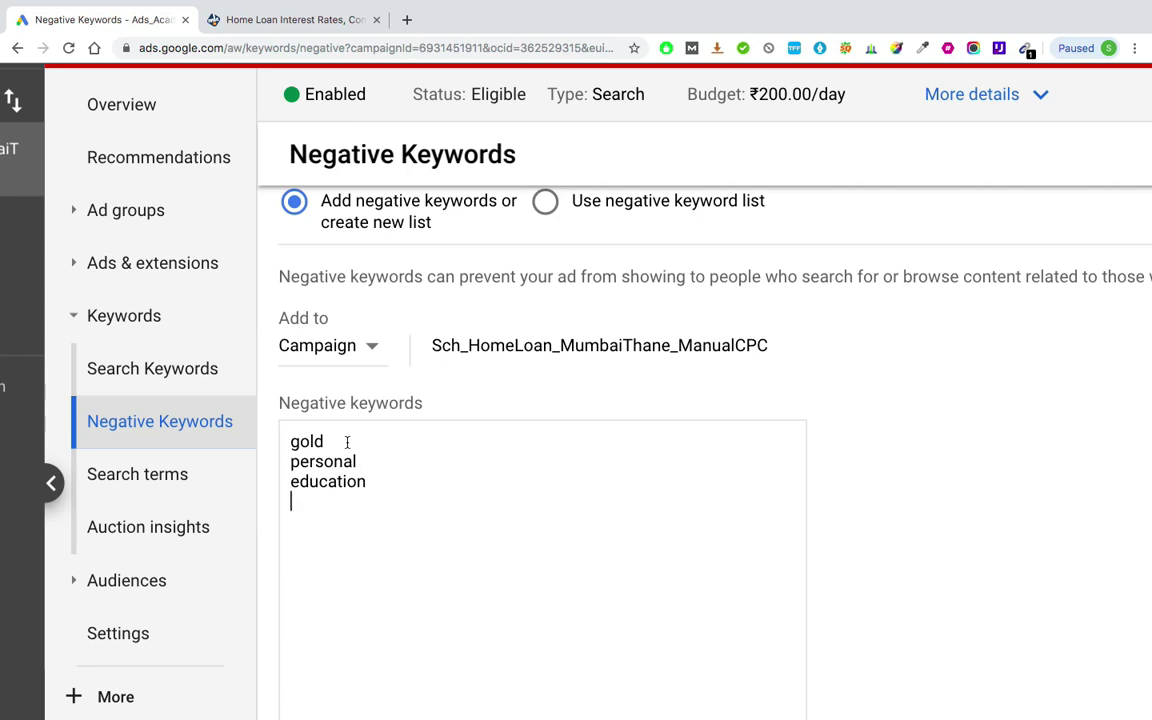
- Enter gold, personal, education, vehicle, mortgage, renovation, free and zero as negative keywords, one per line, and save them
{"action": "type", "text": "vehicle"}
{"action": "key", "text": "Return"}
{"action": "type", "text": "mortgage"}
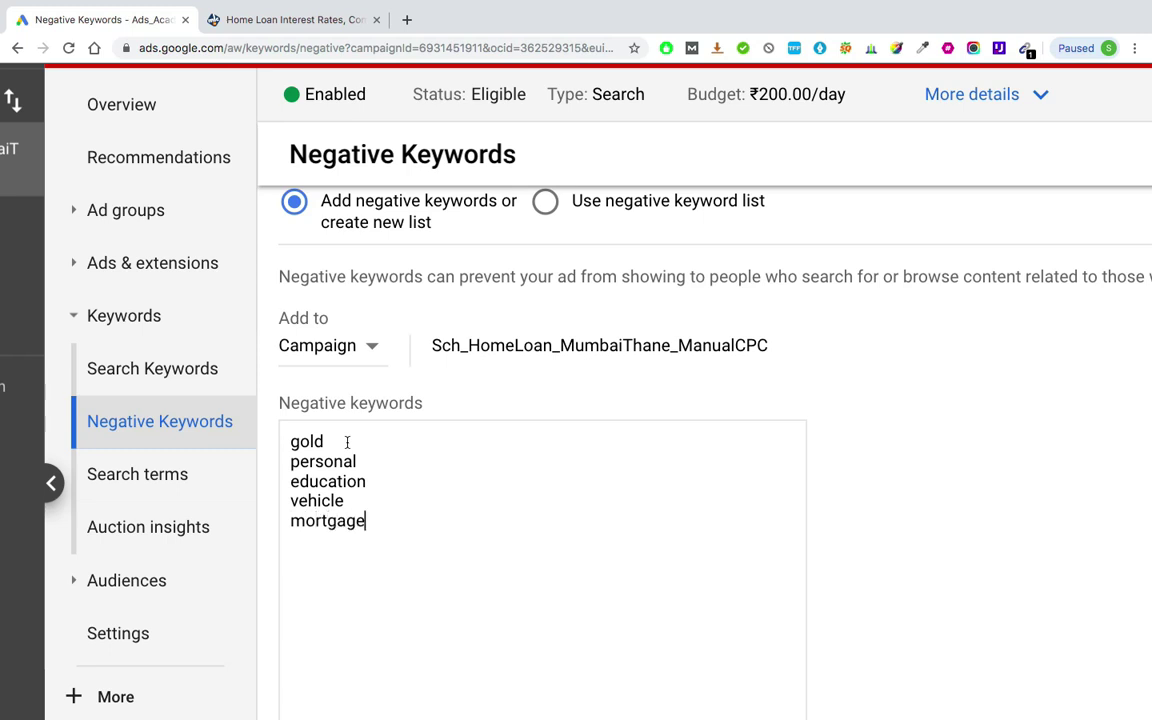
{"action": "key", "text": "Return"}
{"action": "type", "text": "renovation"}
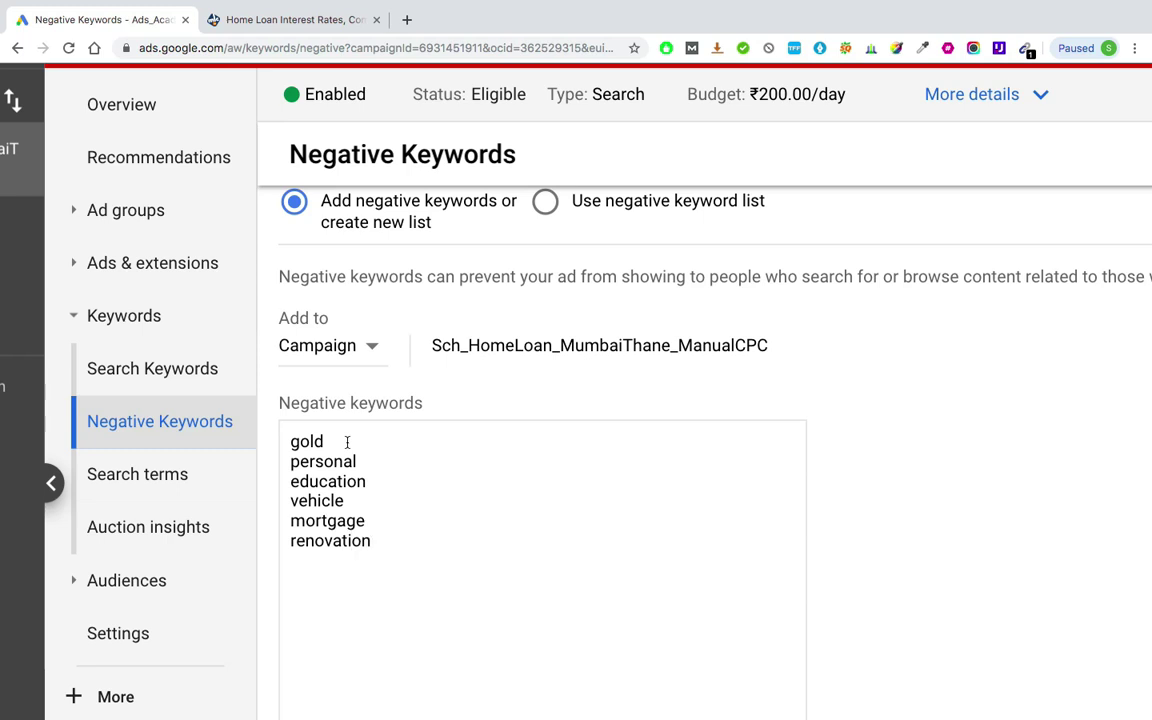
{"action": "key", "text": "Return"}
{"action": "type", "text": "free"}
{"action": "key", "text": "Return"}
{"action": "type", "text": "zero"}
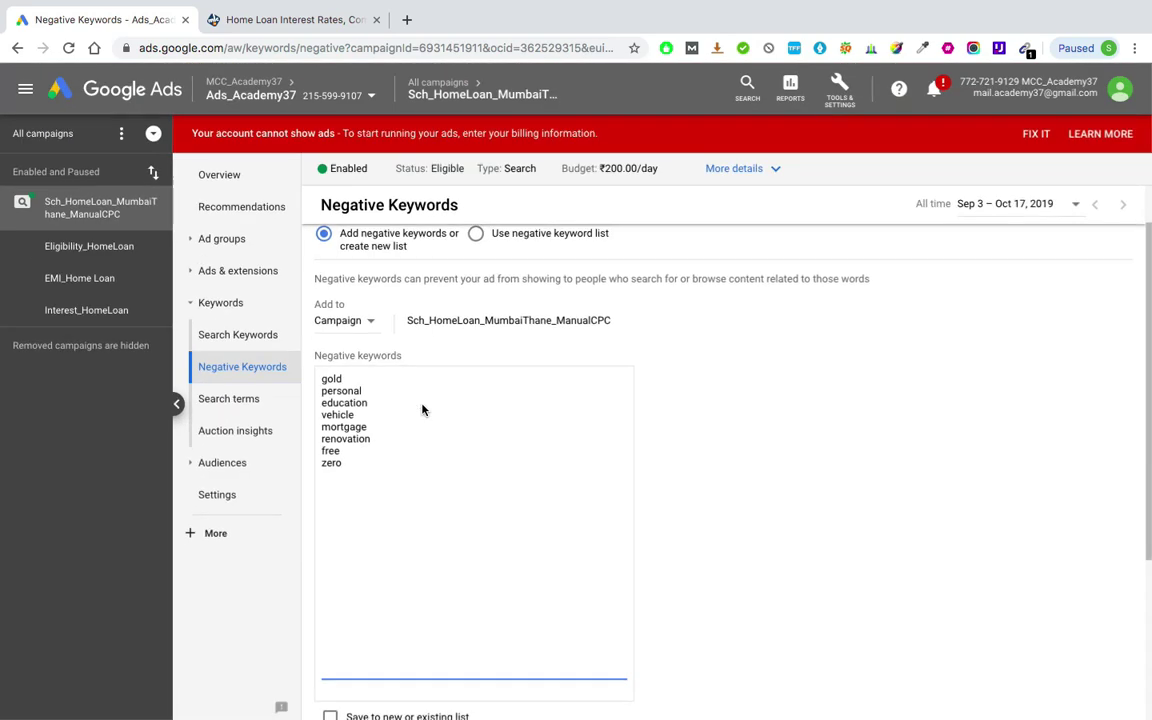
{"action": "scroll", "coordinate": [807, 486], "scroll_direction": "down", "scroll_amount": 5}
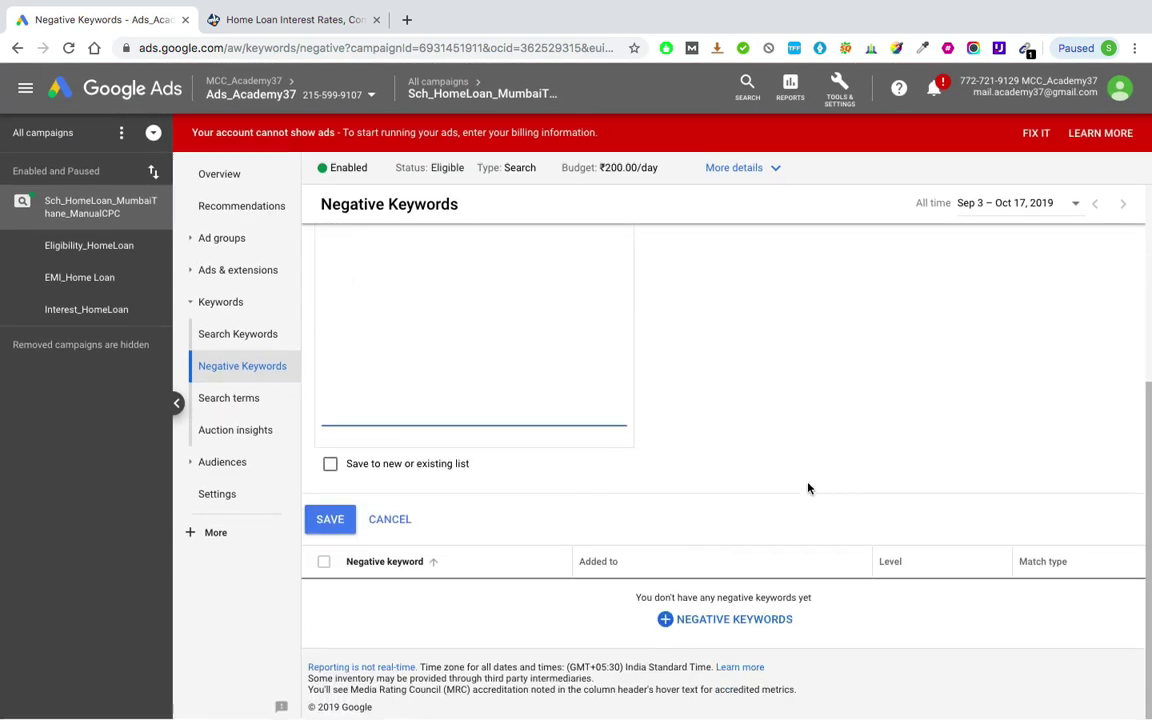
{"action": "left_click", "coordinate": [328, 522]}
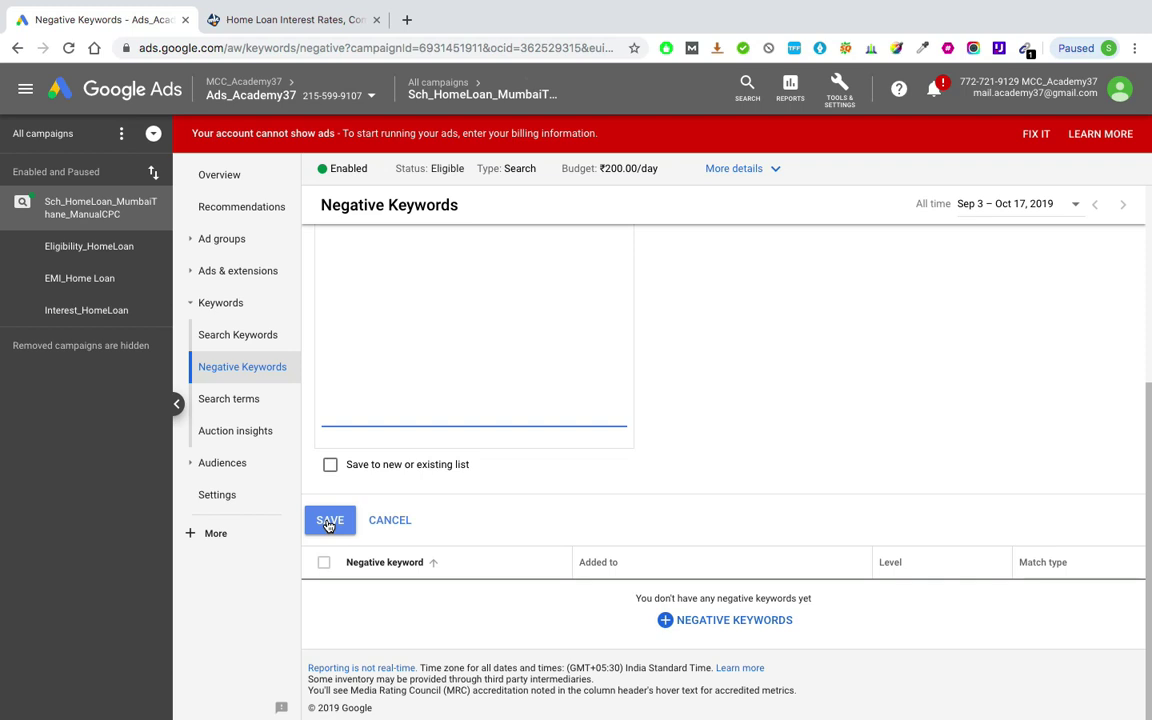